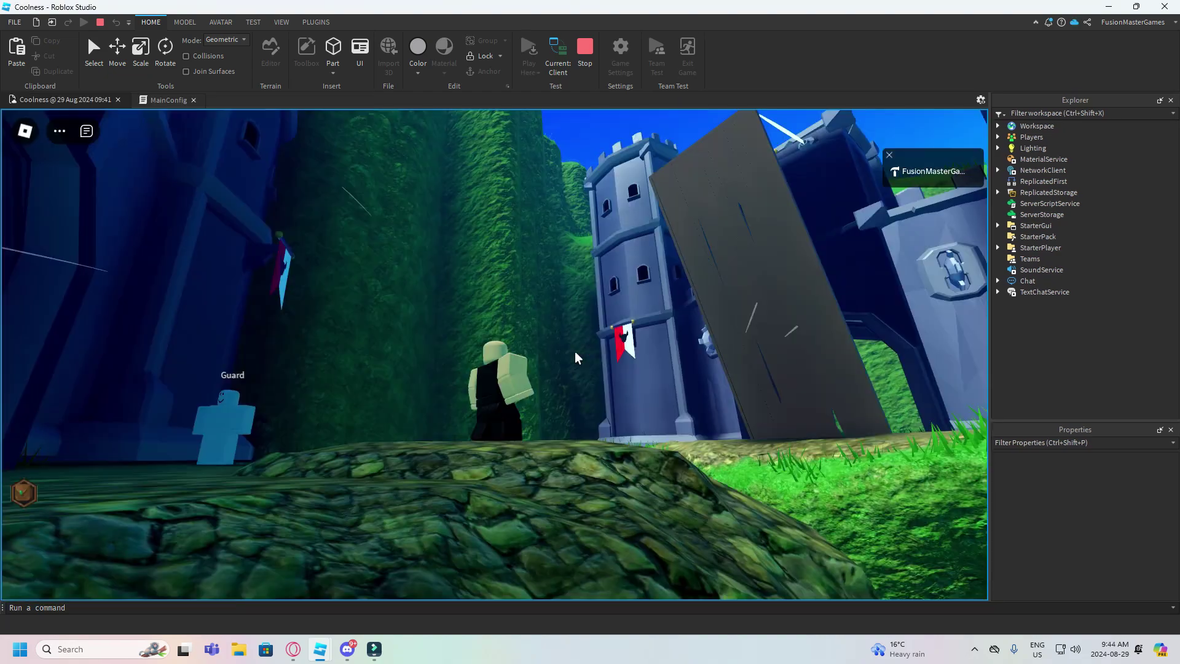
# Step: Walk through the castle gate into the brick room, break the wall, then start a Baseplate place
pyautogui.press('w')
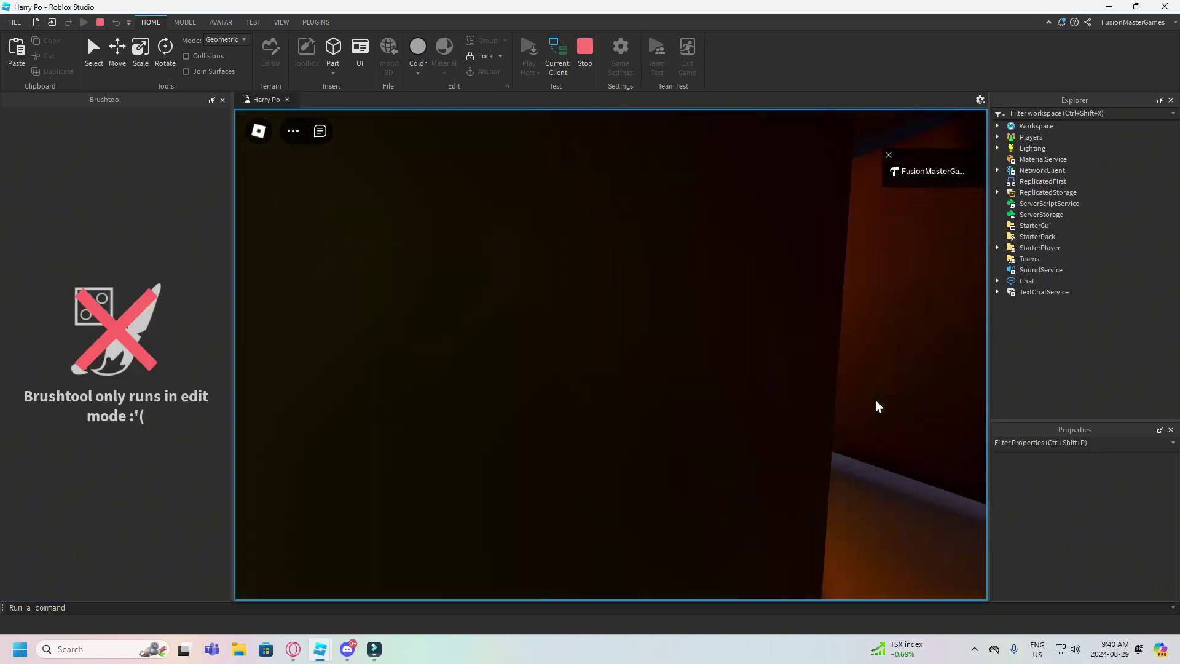
pyautogui.press('w')
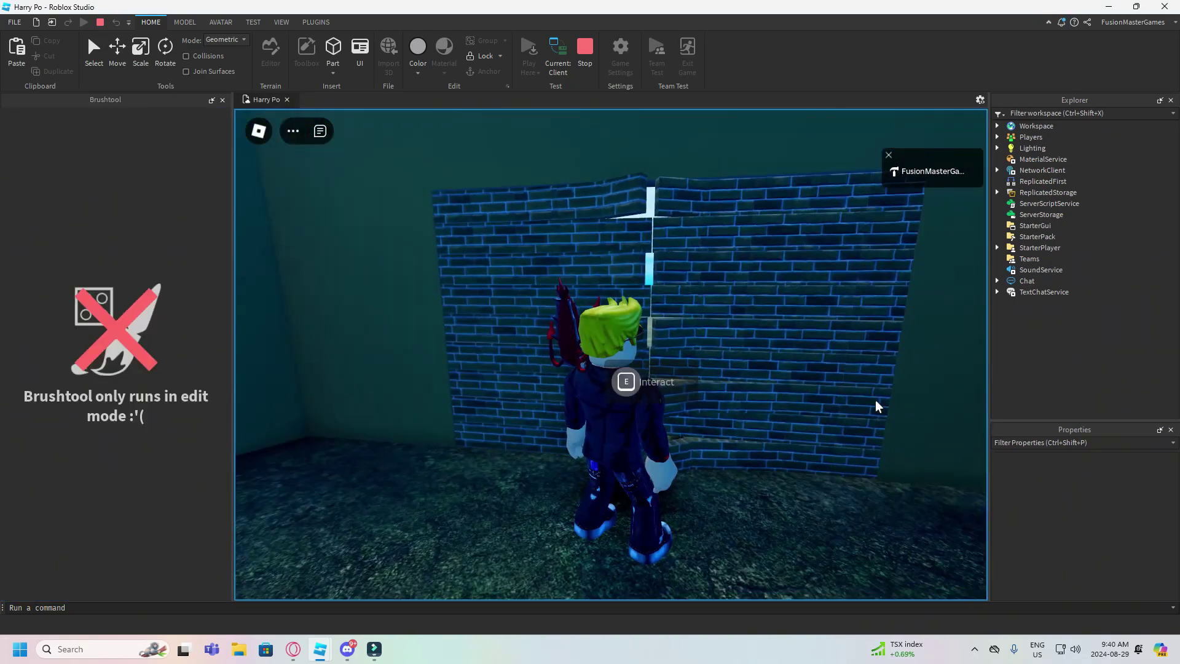
pyautogui.press('s')
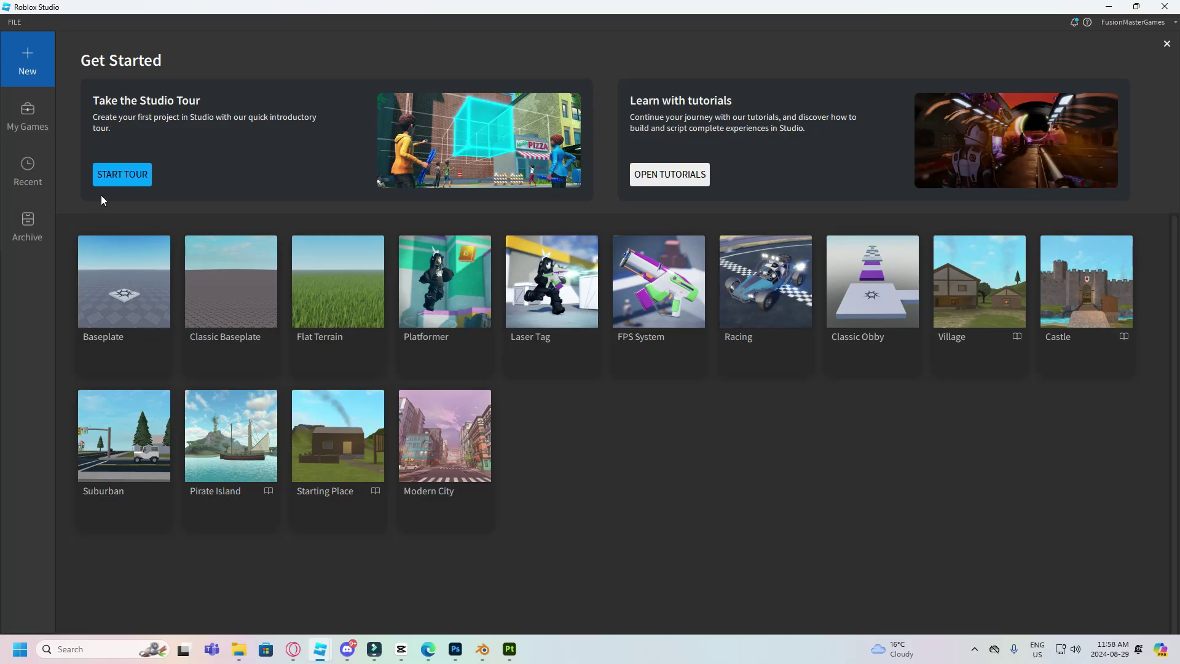
pyautogui.click(129, 261)
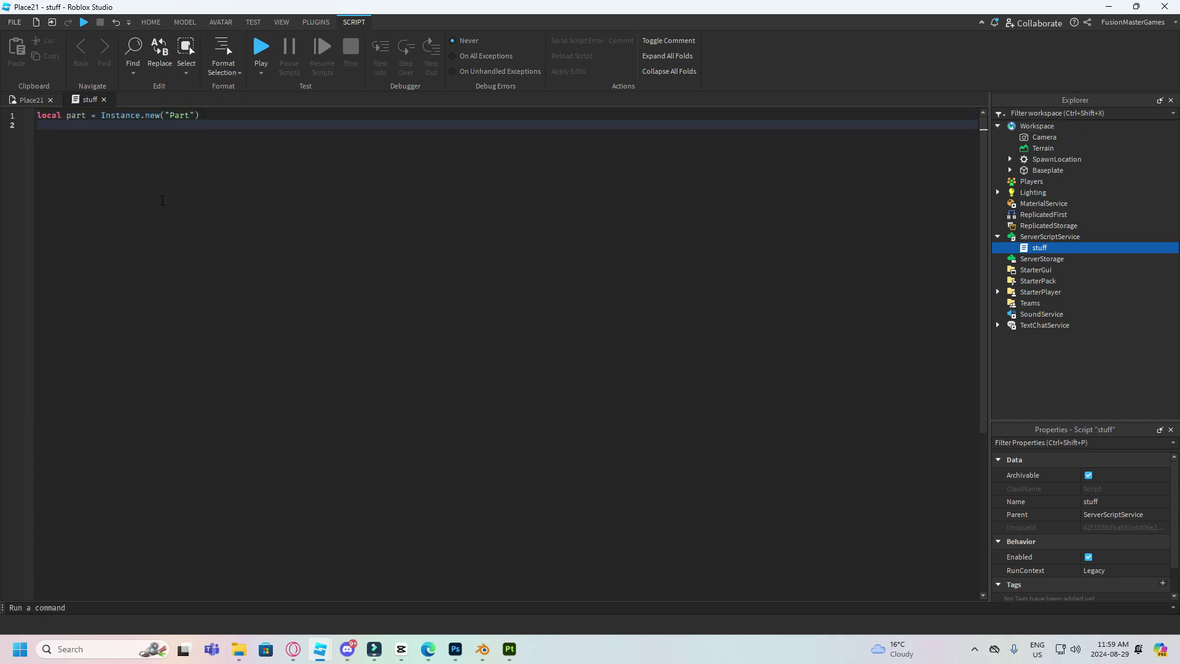
# Step: Add part.Parent = workspace and part.CFrame = CFrame.new(0,10,0) to the script, then playtest
pyautogui.write('part.Parent = workspace')
pyautogui.press('Return')
pyautogui.write('part.CFrame = CFrame.new(0,10,0)')
pyautogui.press('Return')
pyautogui.write('par')
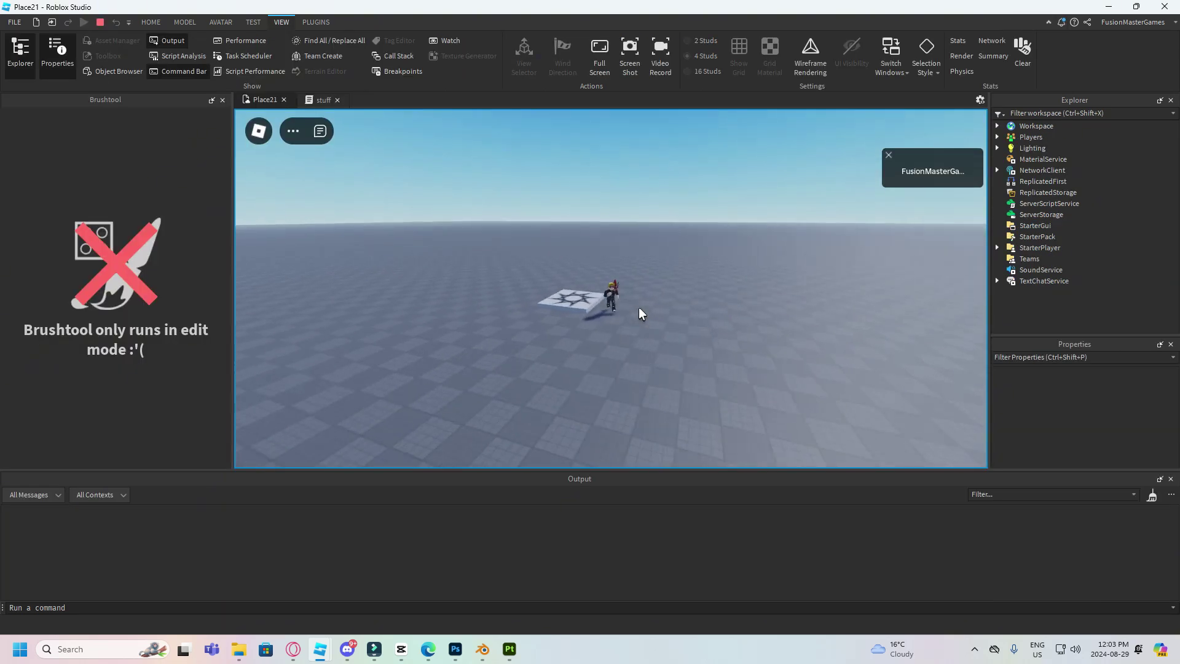
pyautogui.press('a')
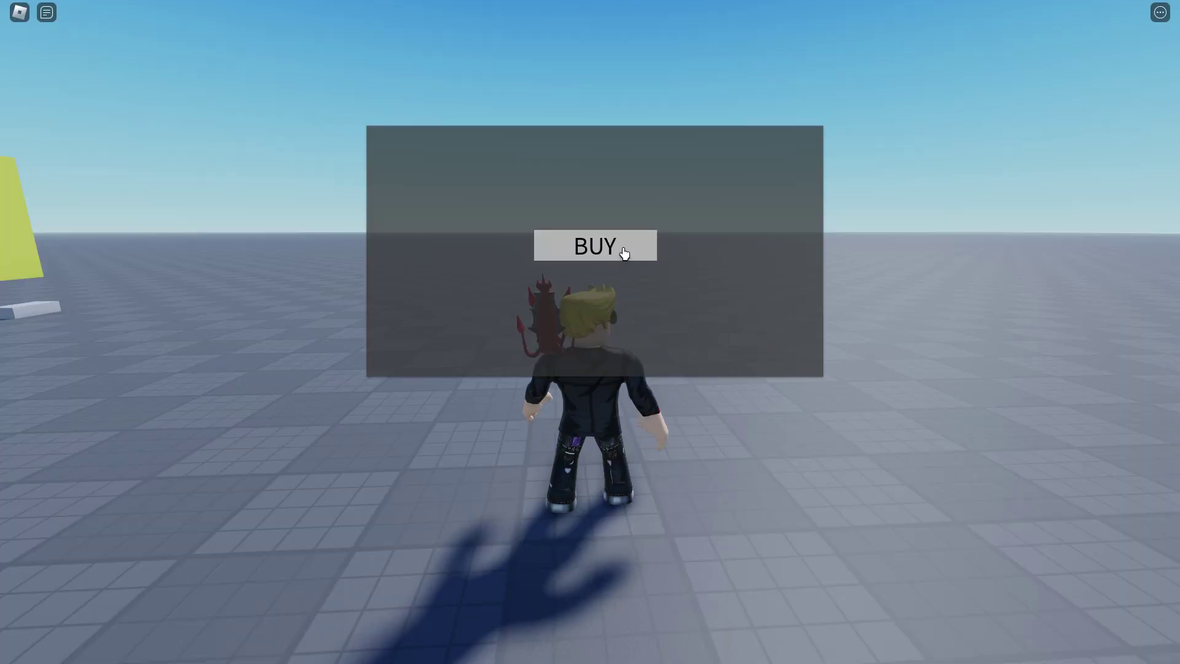
# Step: Buy to open the door and walk along the yellow wall past the doors
pyautogui.click(623, 253)
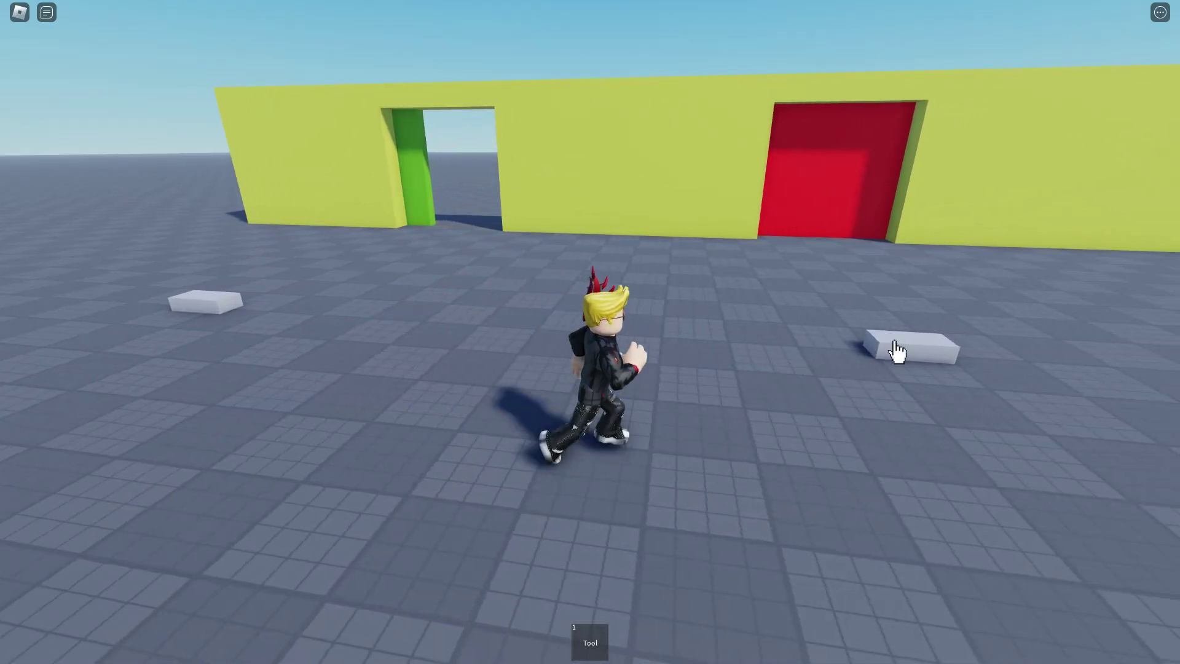
pyautogui.press('d')
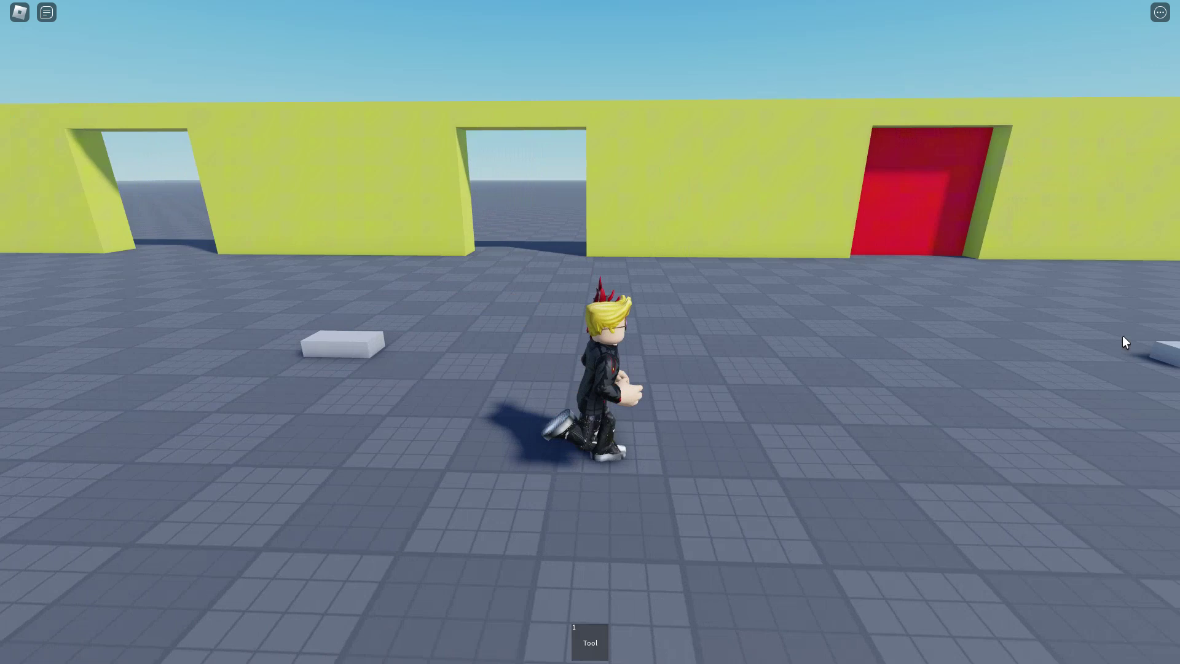
pyautogui.press('d')
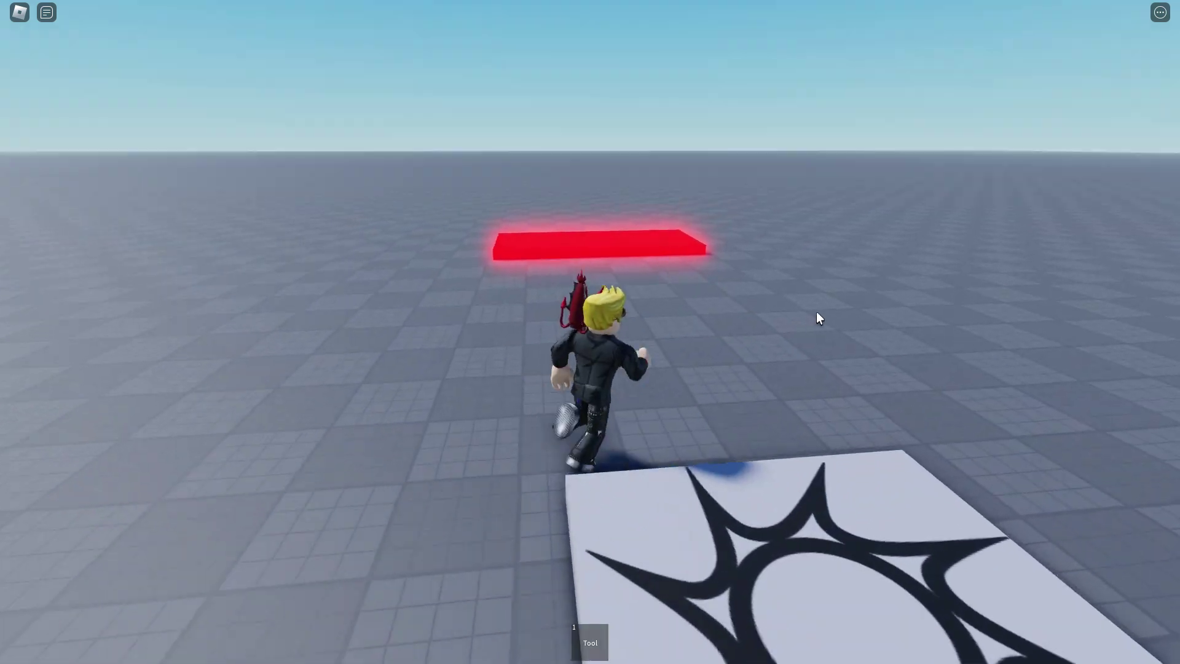
# Step: Run onto the red kill pad and jump across the blue platforms
pyautogui.press('w')
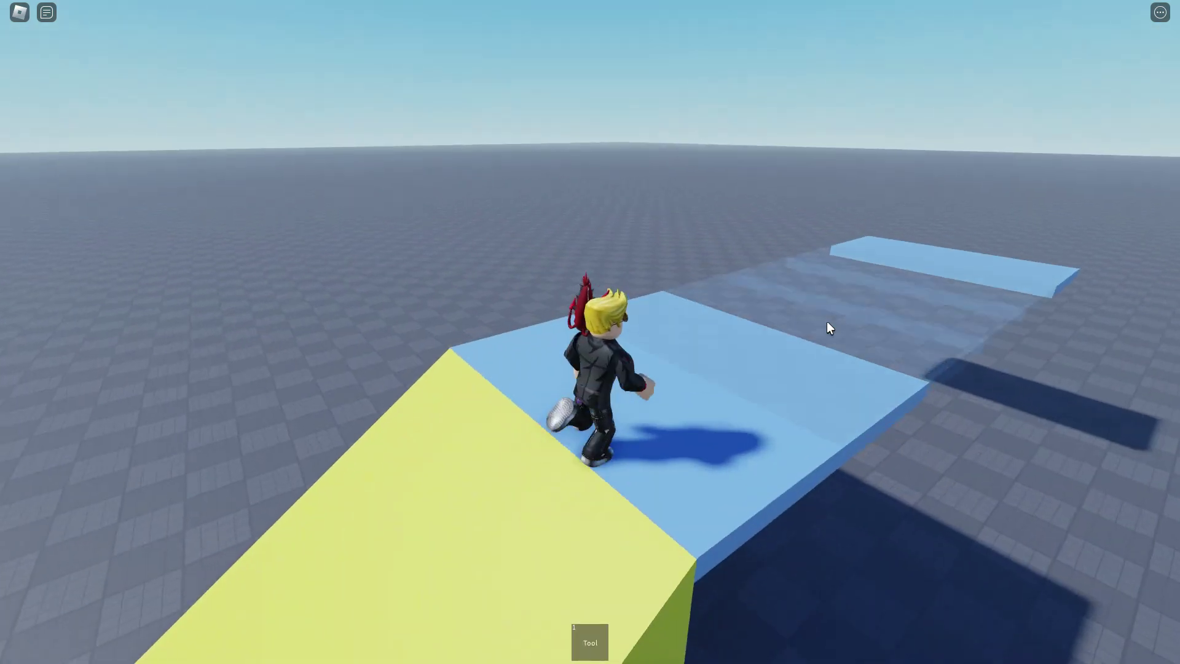
pyautogui.press('w')
pyautogui.press('space')
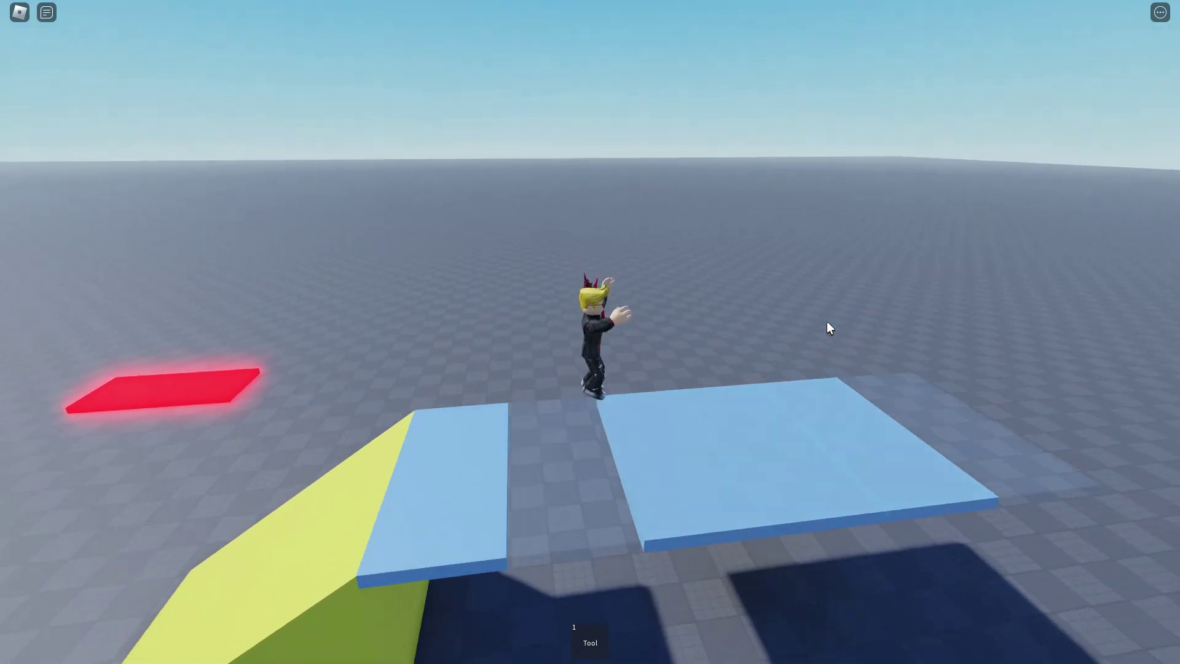
pyautogui.press('s')
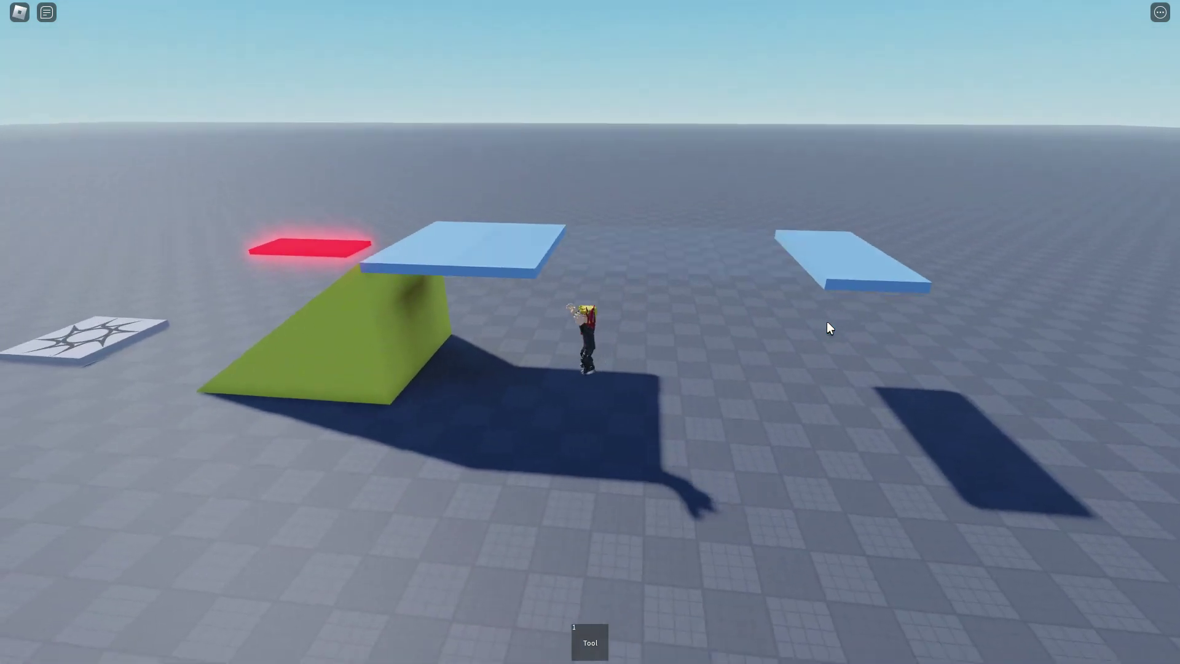
pyautogui.press('s')
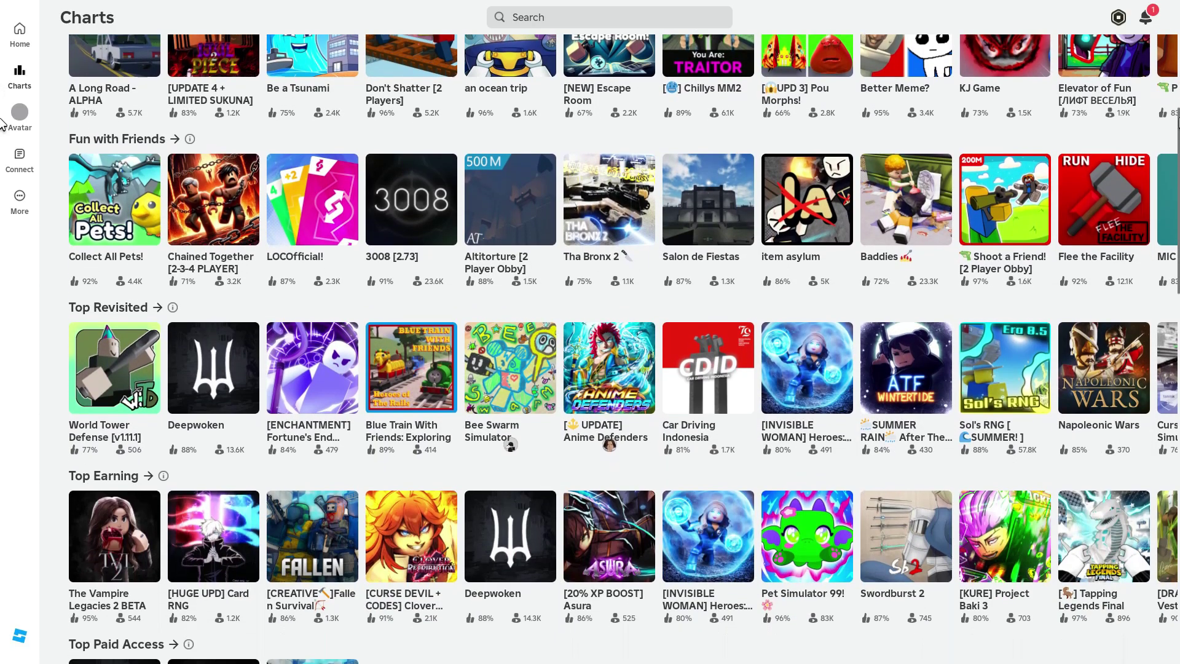
# Step: Browse the Charts, then fight desert bandits with Whirlwind and Tornado before switching to Combat
pyautogui.scroll(-5, 3, 122)
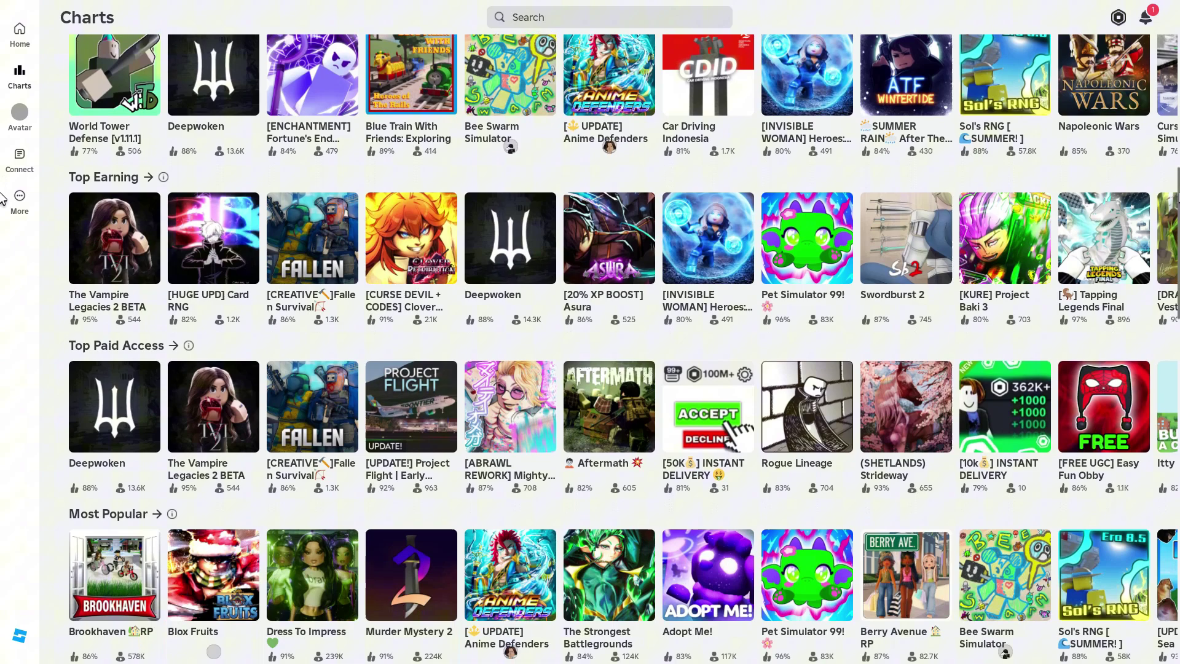
pyautogui.scroll(-4, 3, 197)
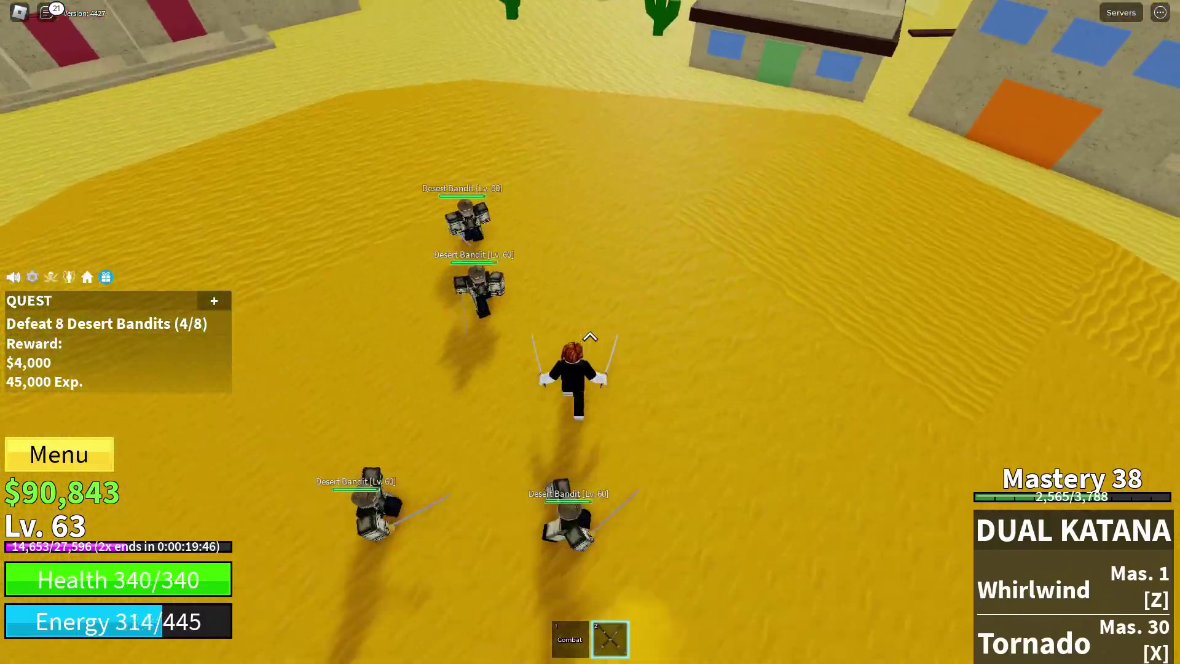
pyautogui.click(590, 337)
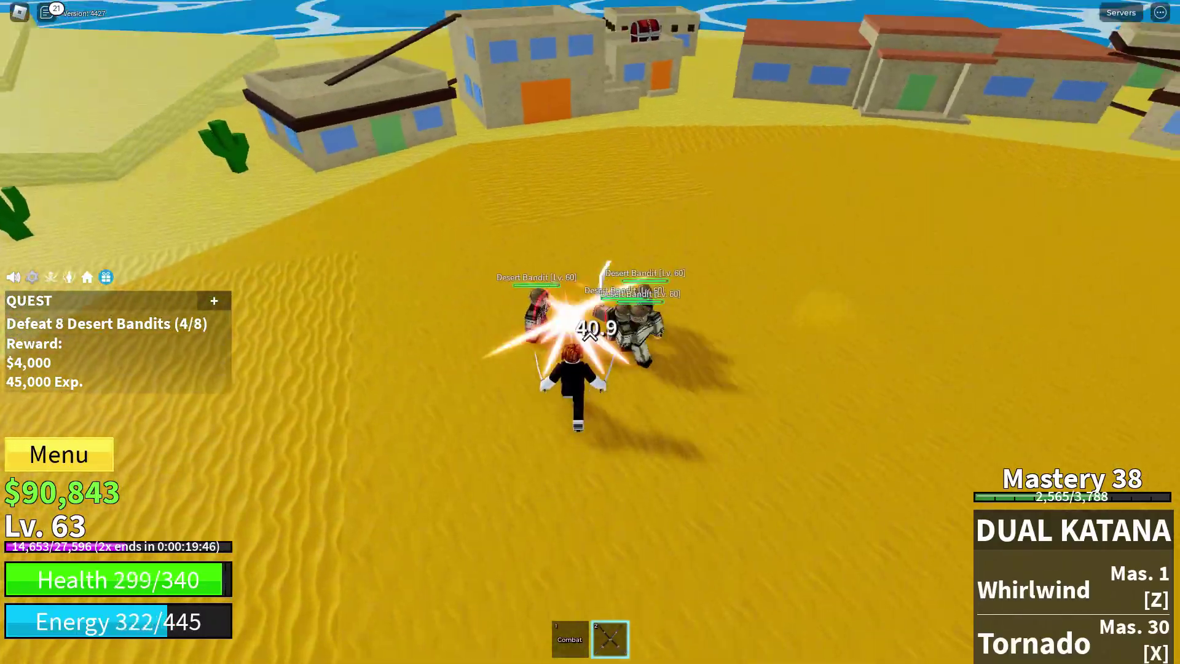
pyautogui.press('z')
pyautogui.press('x')
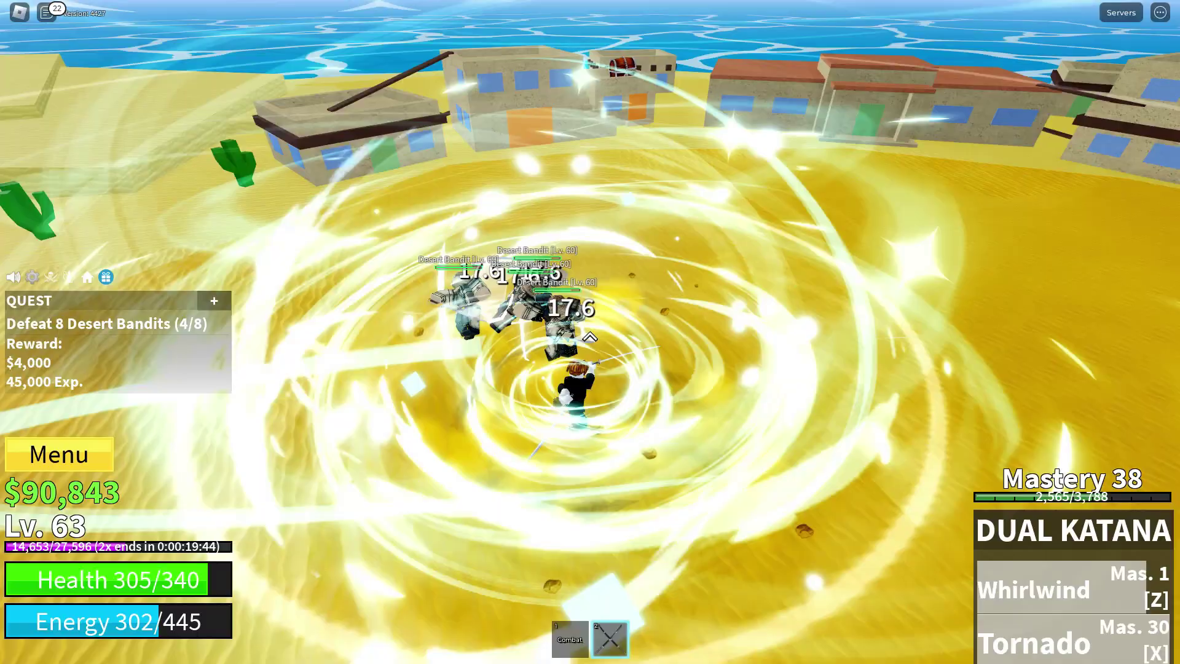
pyautogui.press('1')
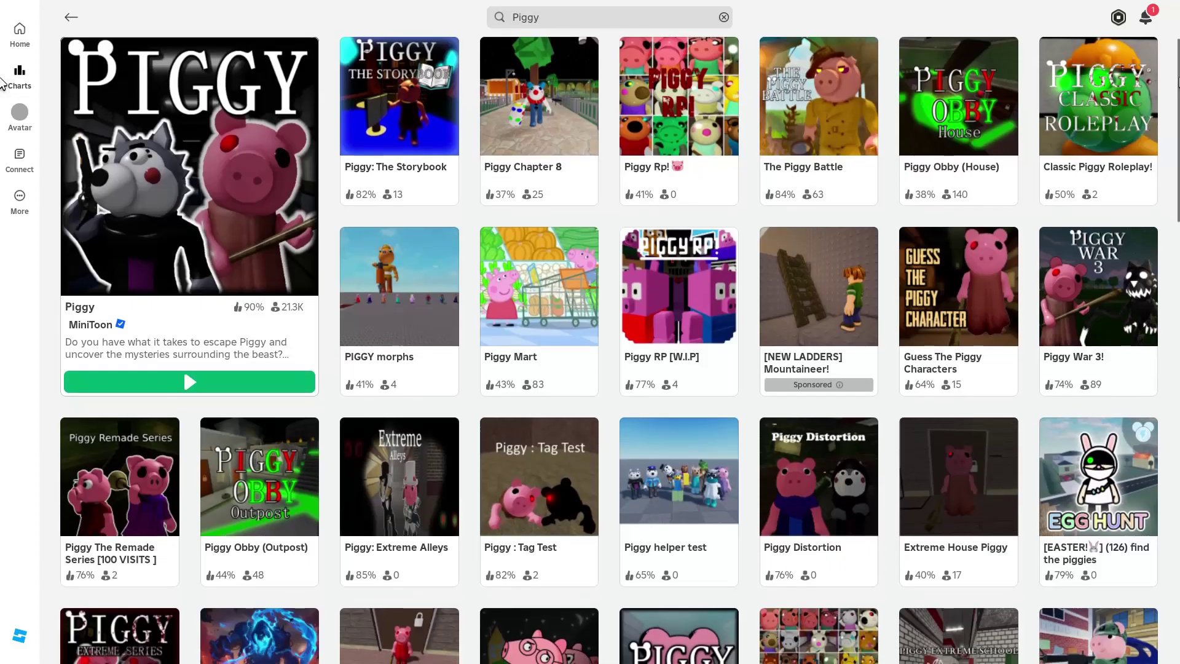
# Step: Scroll through the Piggy search results
pyautogui.scroll(-1, 3, 90)
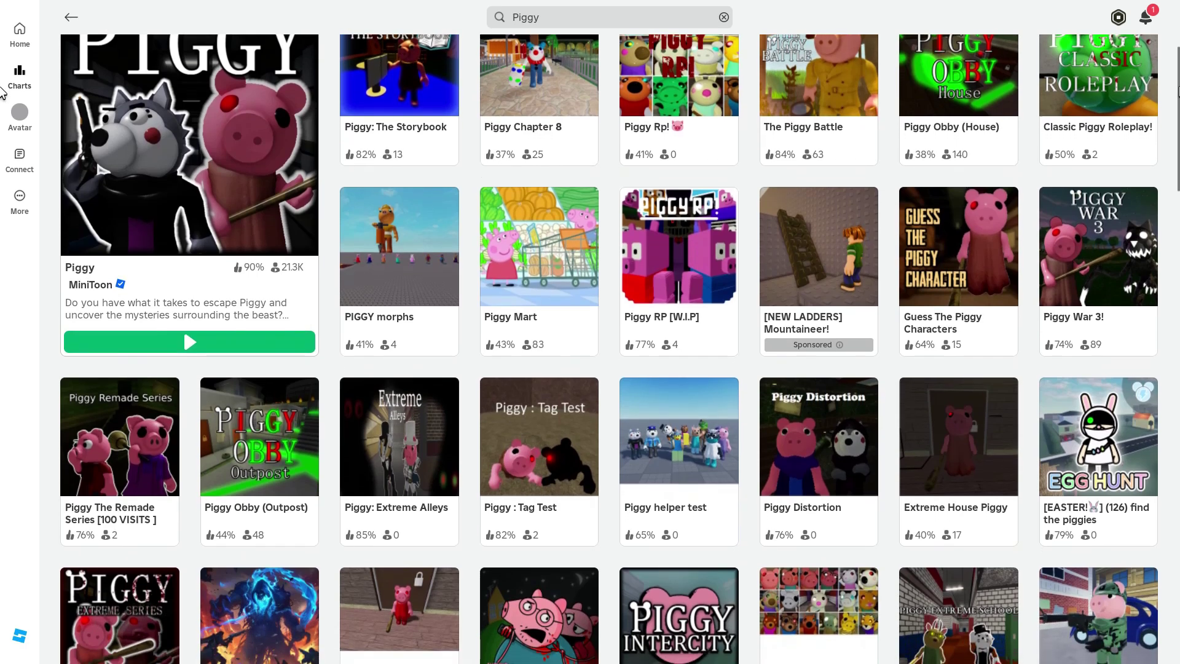
pyautogui.scroll(-2, 3, 104)
pyautogui.scroll(-3, 3, 121)
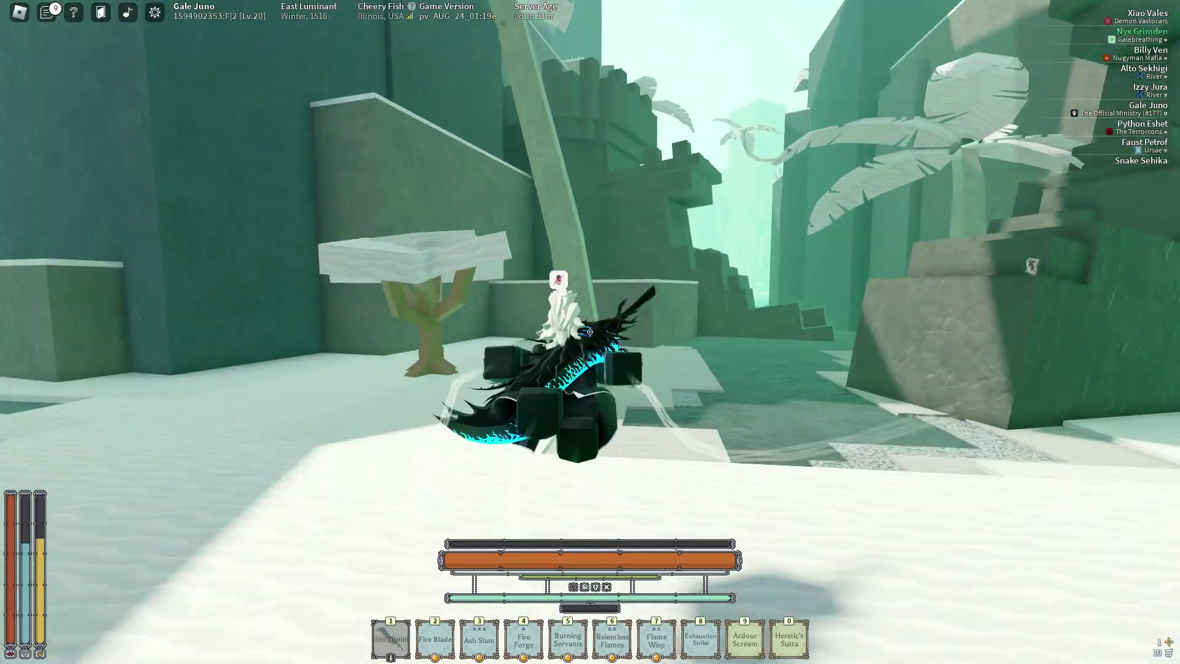
# Step: Run through the Rogue Lineage snow, open the character menu, and head toward the fence
pyautogui.press('w')
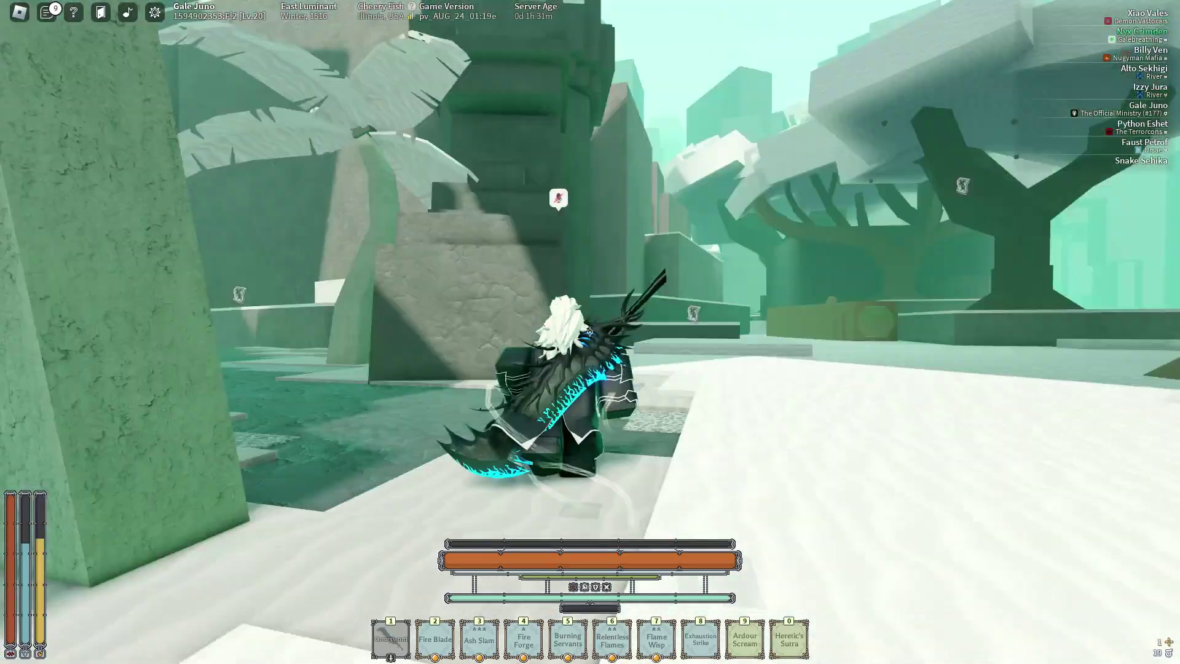
pyautogui.press('w')
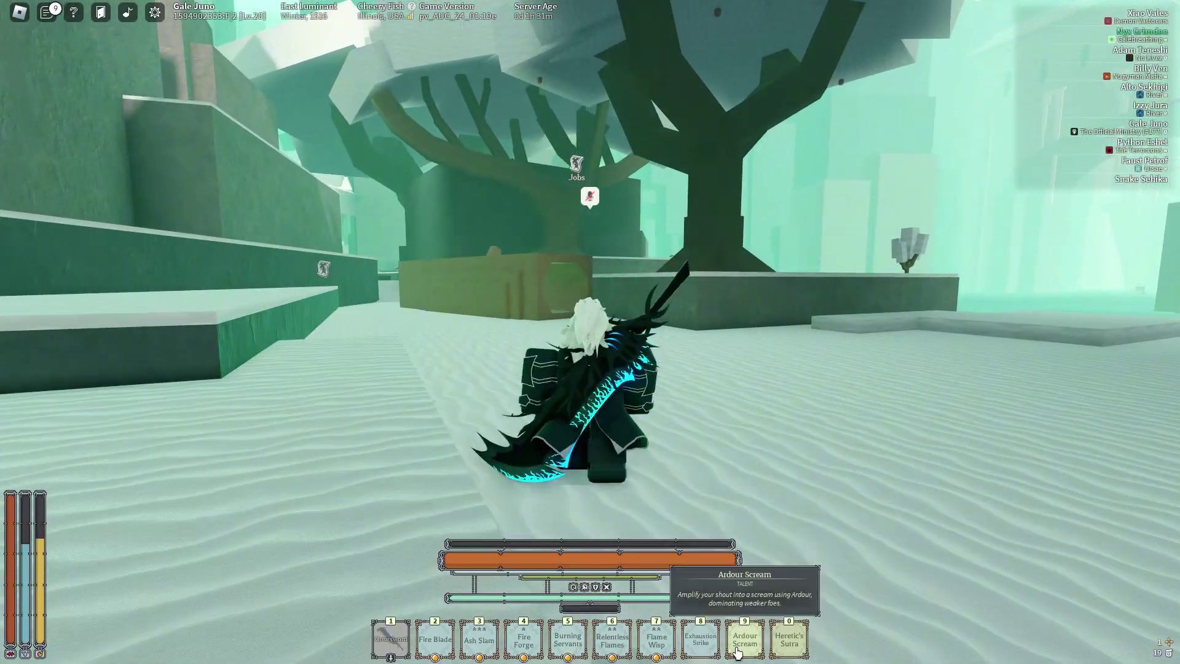
pyautogui.press('Tab')
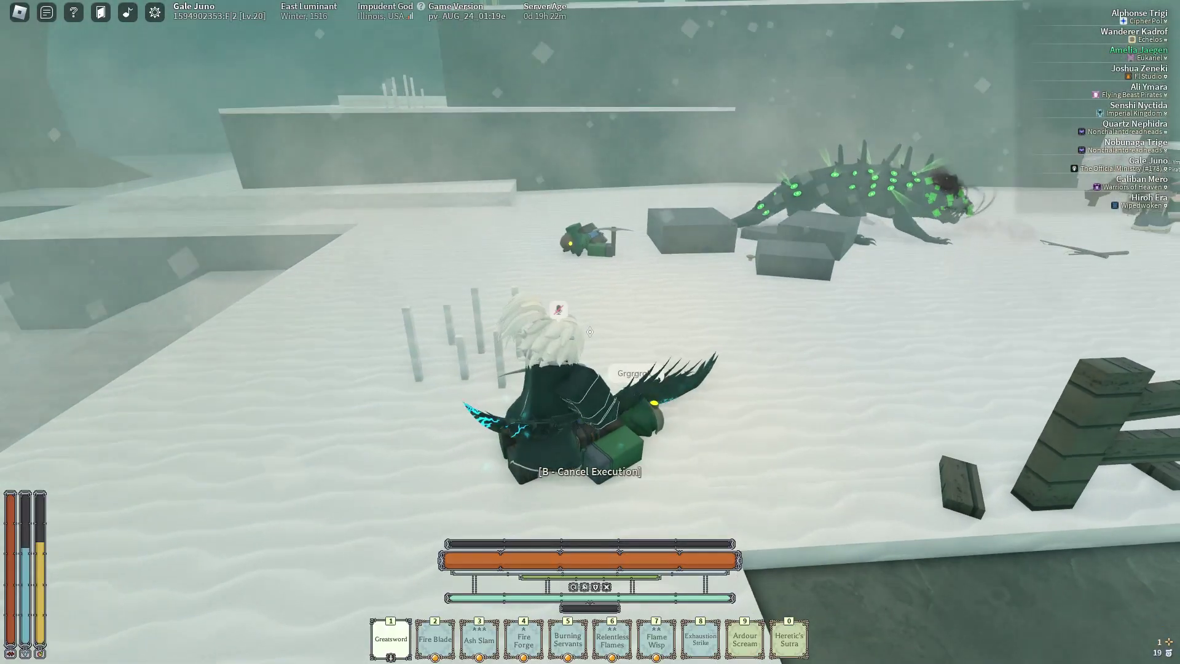
pyautogui.press('w')
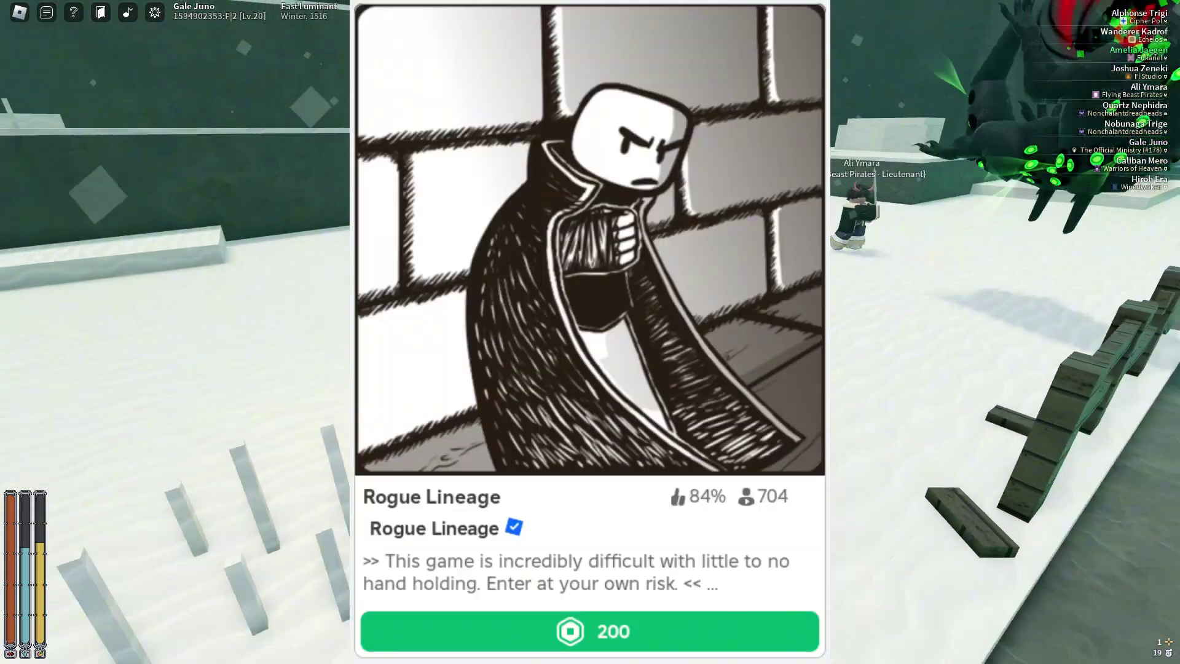
pyautogui.press('w')
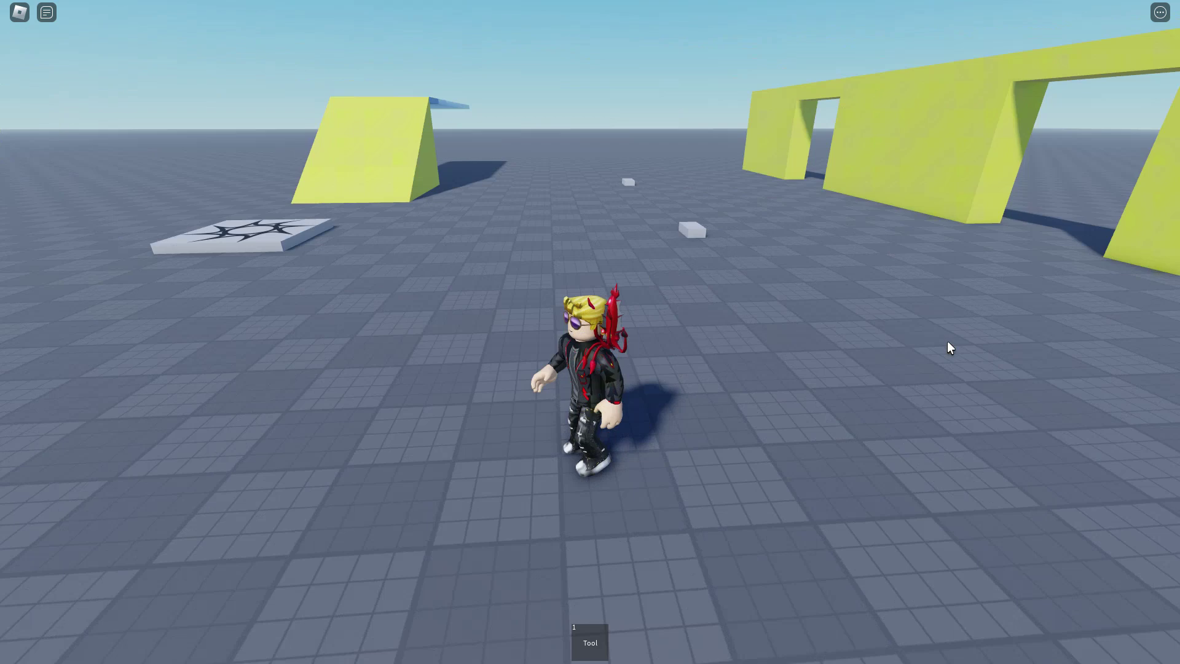
# Step: Walk forward across the baseplate to the glowing red pad
pyautogui.press('w')
pyautogui.press('w')
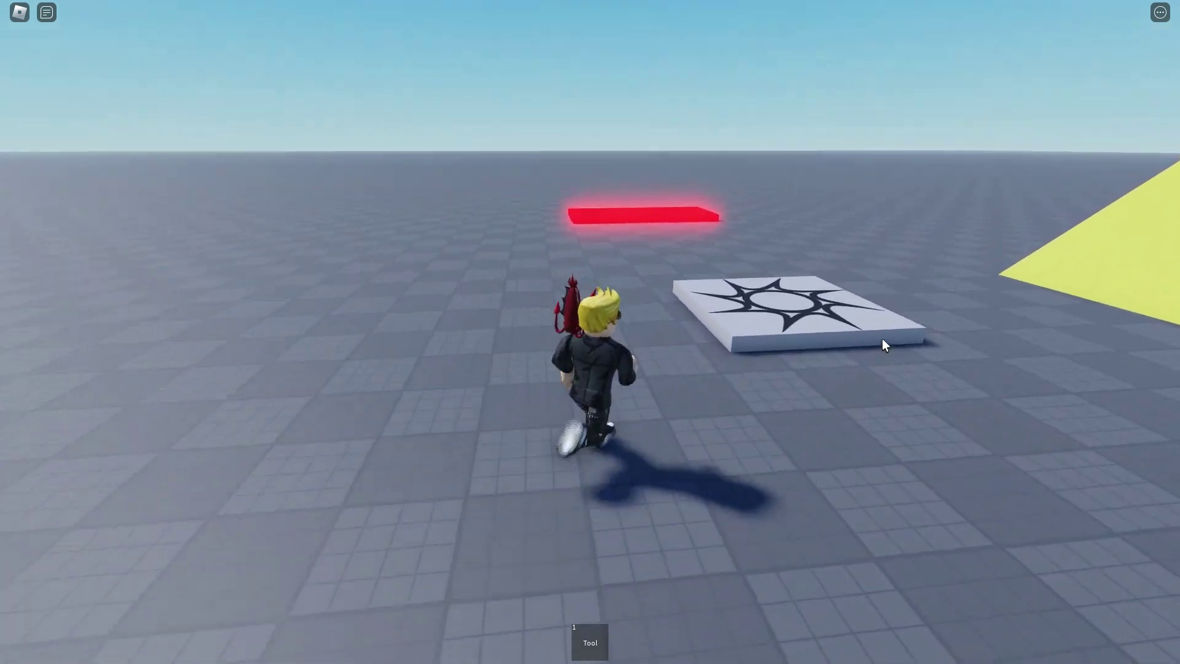
pyautogui.press('w')
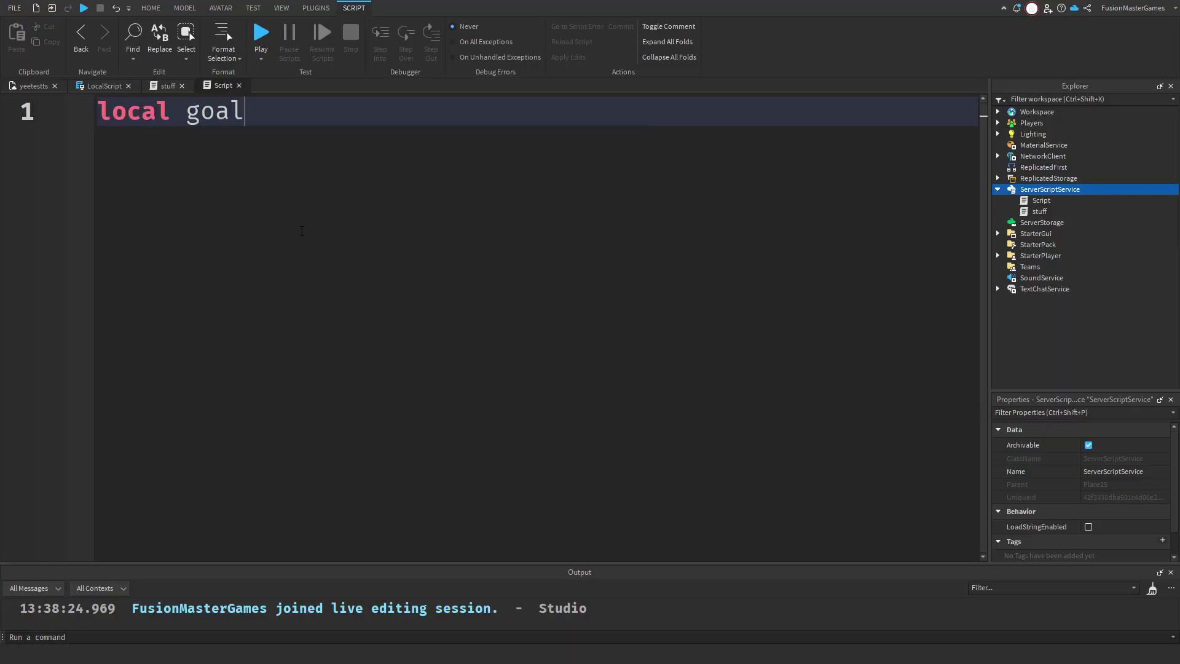
# Step: Write goal1 "model the cow", goal2 "model the sheep", goal3 "script the cow", then begin a fourth
pyautogui.write('model')
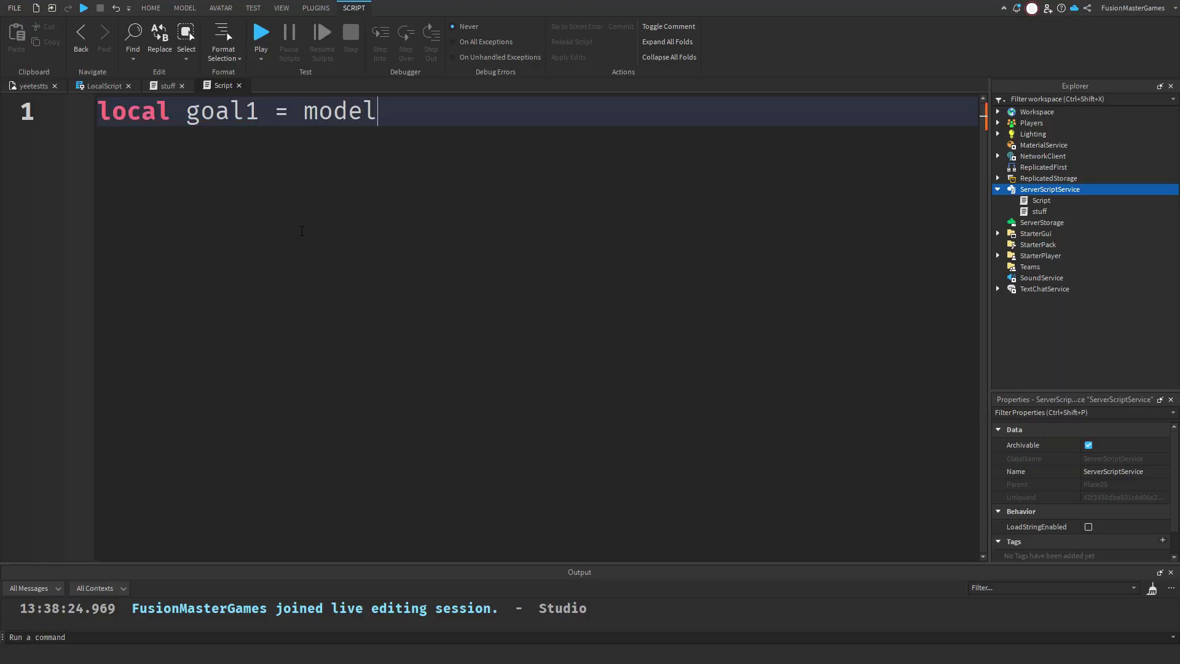
pyautogui.write(' the c')
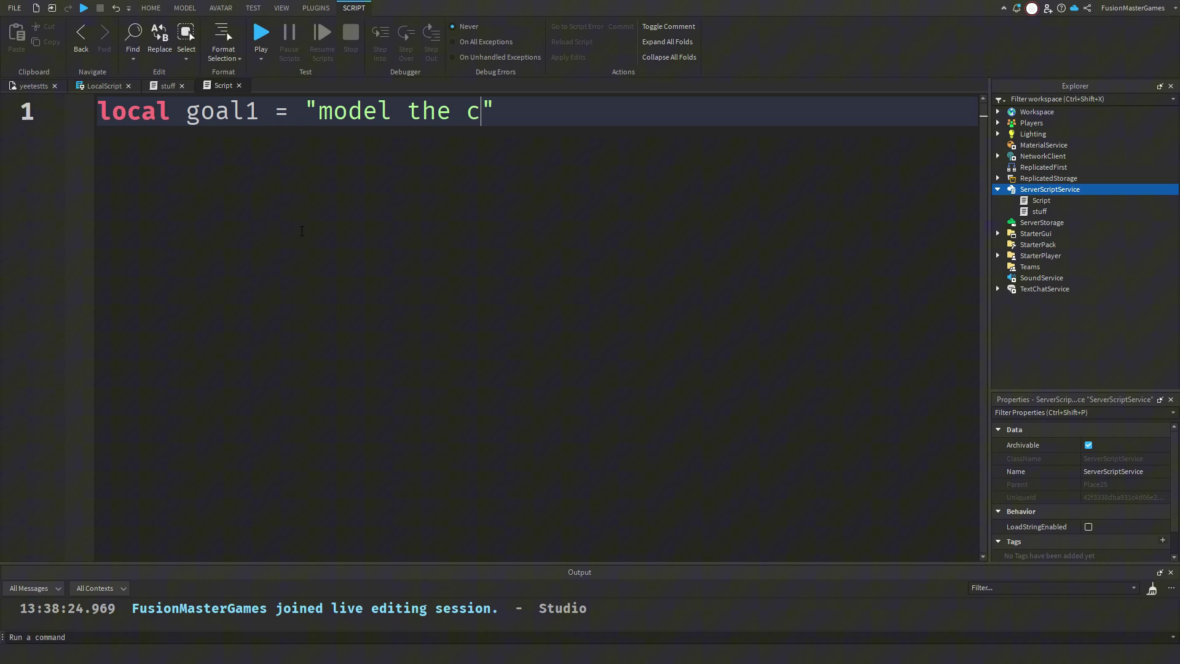
pyautogui.write('ow"')
pyautogui.press('Return')
pyautogui.write('local goal2 = "model the sh')
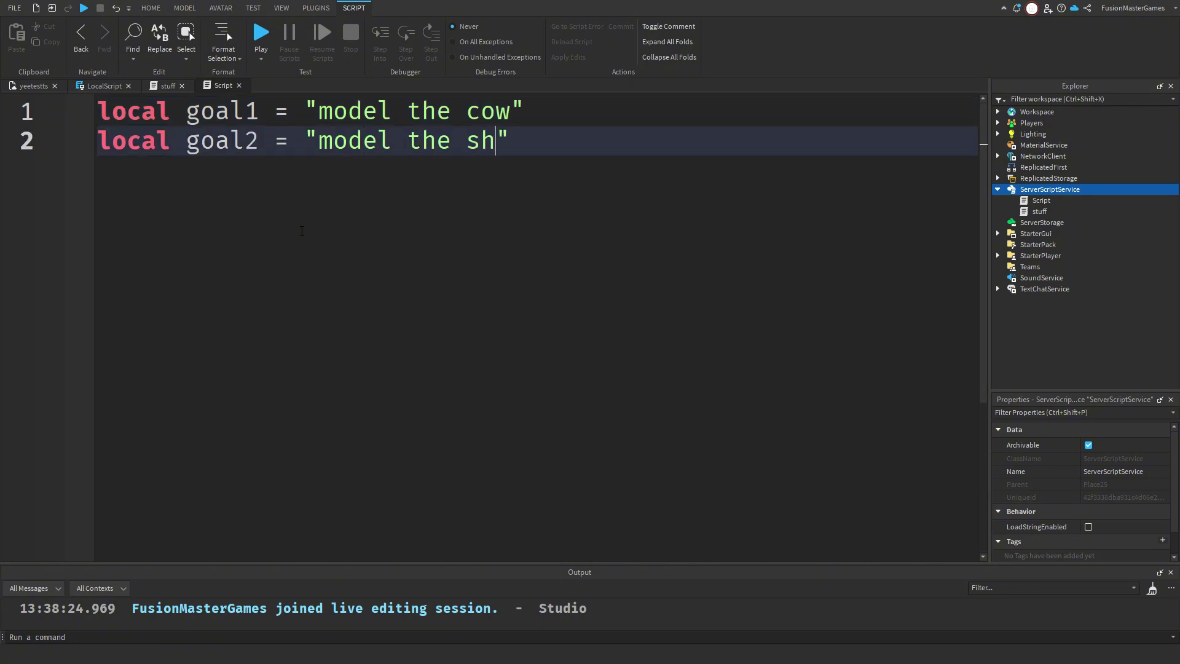
pyautogui.write('eep"')
pyautogui.press('Return')
pyautogui.write('local goal3 = "script the cow"')
pyautogui.press('Return')
pyautogui.write('local g')
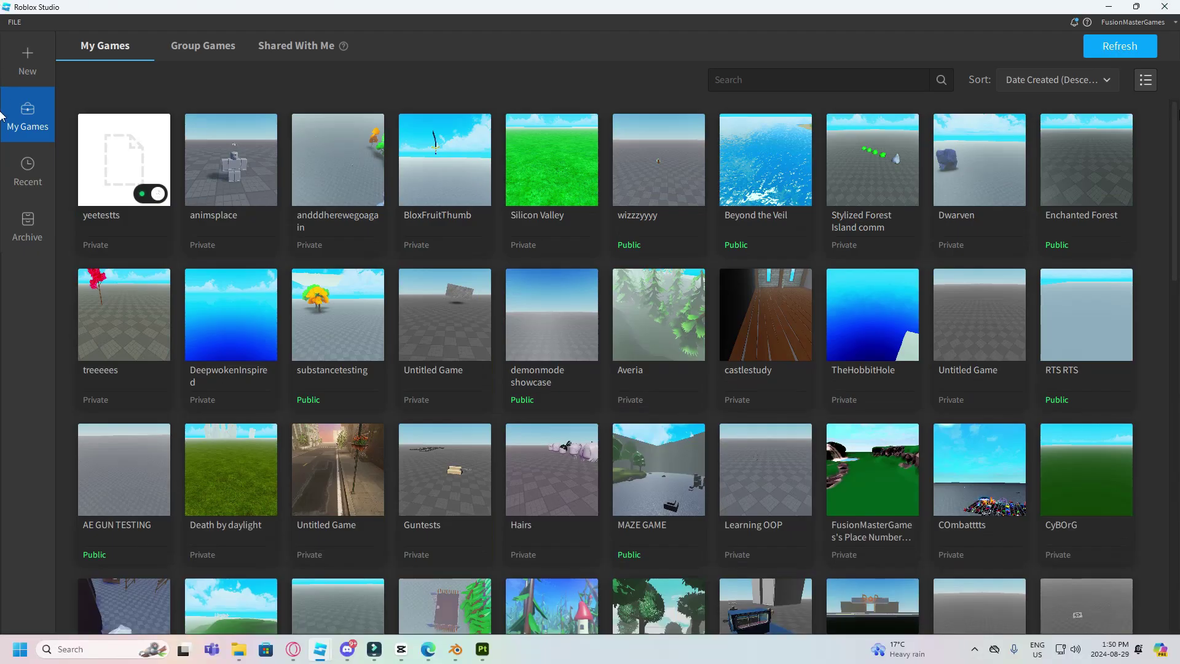
# Step: Scroll the My Games list to find the [IN-DEV] place
pyautogui.scroll(-10, 1175, 120)
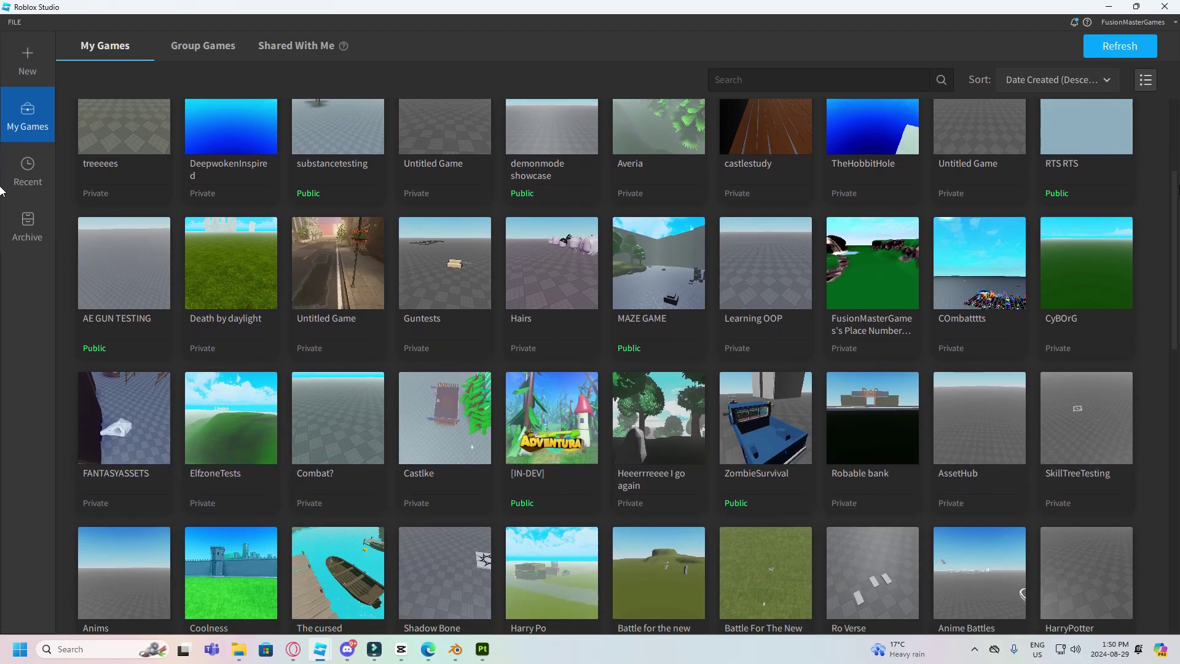
pyautogui.scroll(-2, 2, 305)
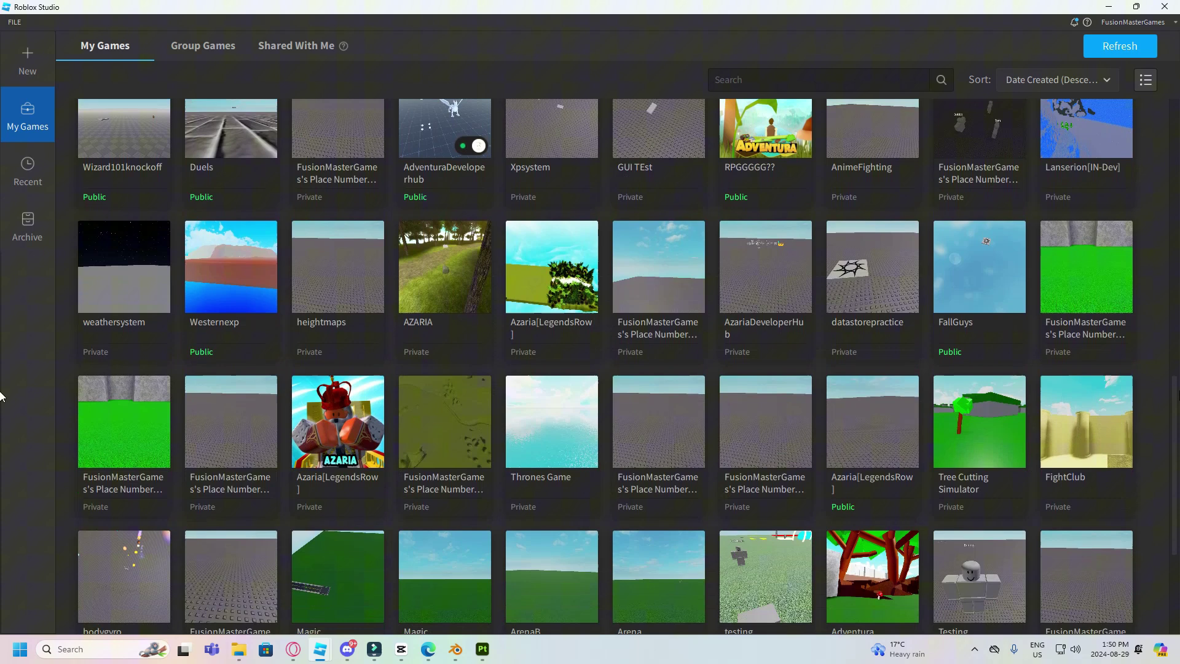
pyautogui.scroll(-5, 1, 396)
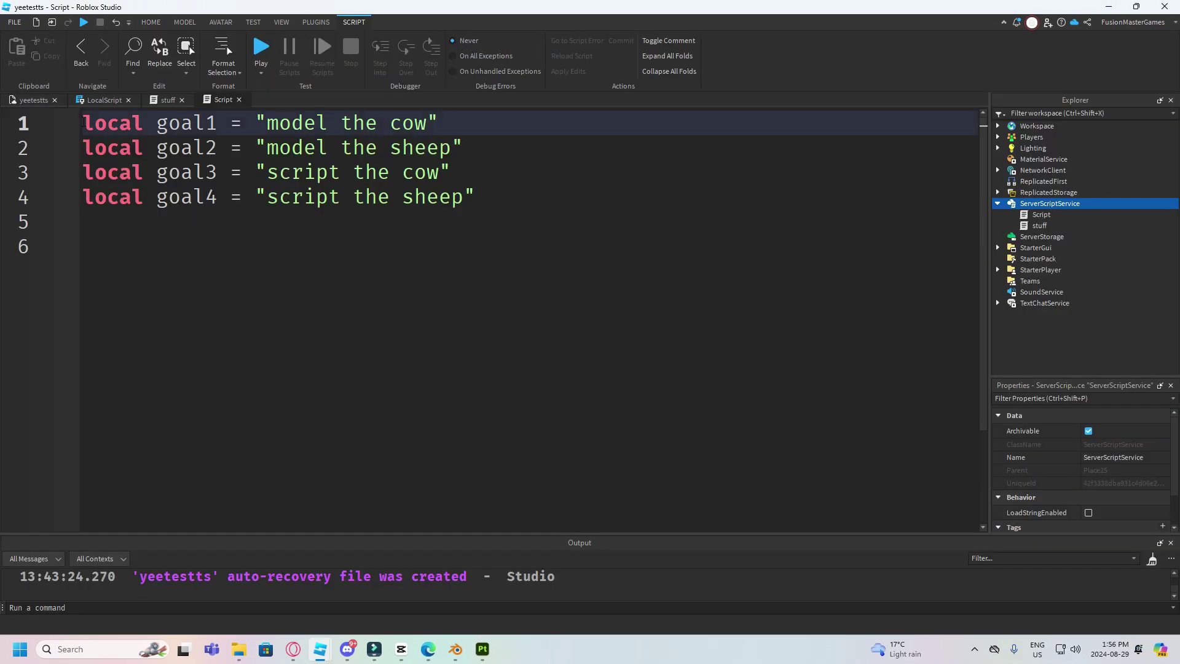
# Step: Add a local goals = { line and move the four goal lines inside it
pyautogui.press('Return')
pyautogui.press('Return')
pyautogui.press('Up')
pyautogui.press('Up')
pyautogui.write('local goals = {')
pyautogui.press('Down')
pyautogui.press('Down')
pyautogui.press('Down')
pyautogui.press('Down')
pyautogui.press('Down')
pyautogui.press('End')
pyautogui.hotkey('shift', 'Up')
pyautogui.hotkey('shift', 'Up')
pyautogui.hotkey('shift', 'Up')
pyautogui.hotkey('shift', 'Home')
pyautogui.moveTo(265, 129); pyautogui.dragTo(265, 129)
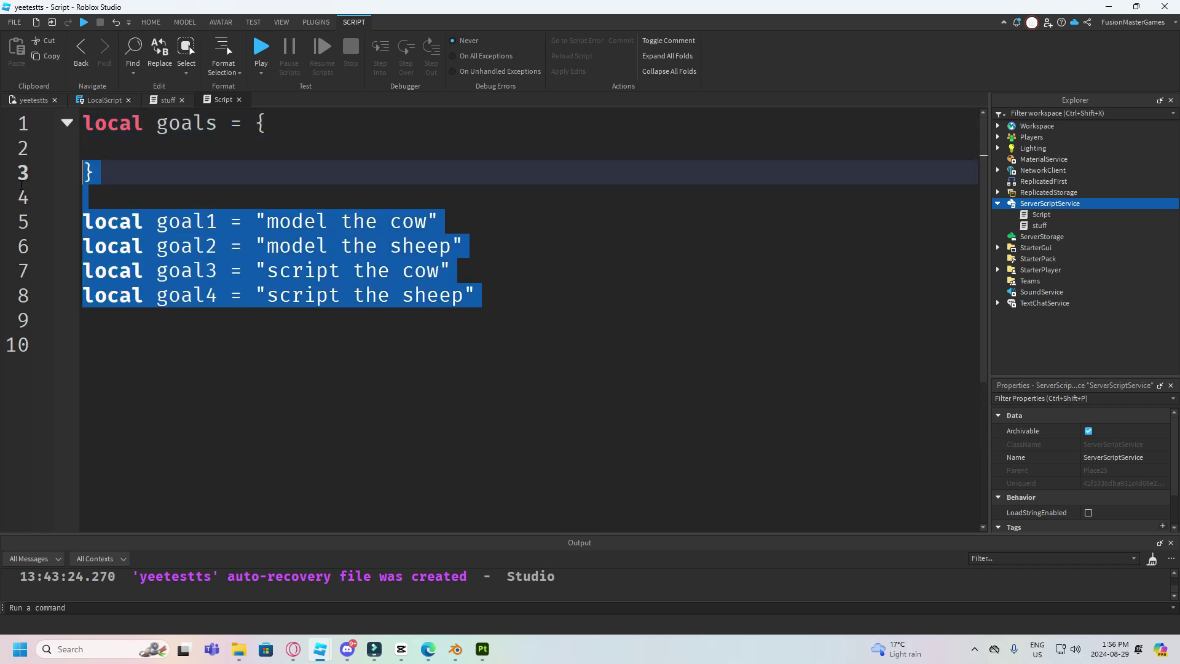
# Step: Remove the local keyword from each goal entry and add commas between entries
pyautogui.doubleClick(161, 148)
pyautogui.press('BackSpace')
pyautogui.doubleClick(161, 172)
pyautogui.press('BackSpace')
pyautogui.doubleClick(161, 196)
pyautogui.press('BackSpace')
pyautogui.click(161, 223)
pyautogui.hotkey('ctrl', 'BackSpace')
pyautogui.press('Up')
pyautogui.press('Up')
pyautogui.press('Up')
pyautogui.press('End')
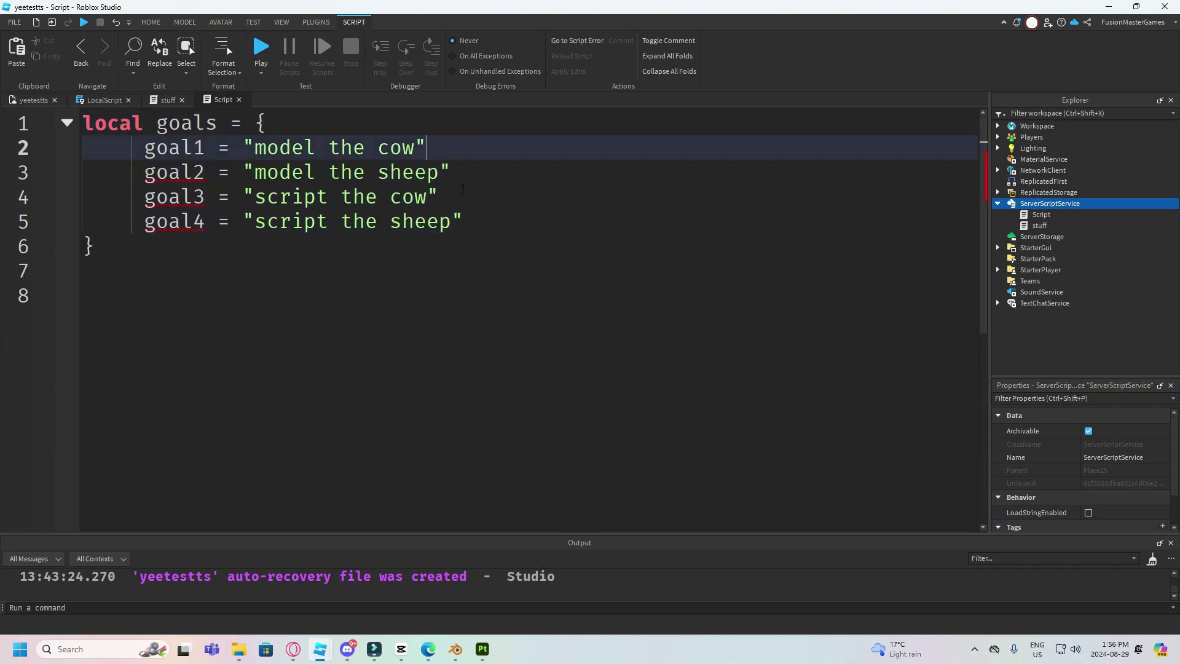
pyautogui.write(',')
pyautogui.press('Down')
pyautogui.press('End')
pyautogui.write(',,')
# Step: Add table.clear(goals) and print(goals) below the table, then run with F5
pyautogui.press('Down')
pyautogui.press('Down')
pyautogui.press('Down')
pyautogui.press('Down')
pyautogui.write('table.clear(go')
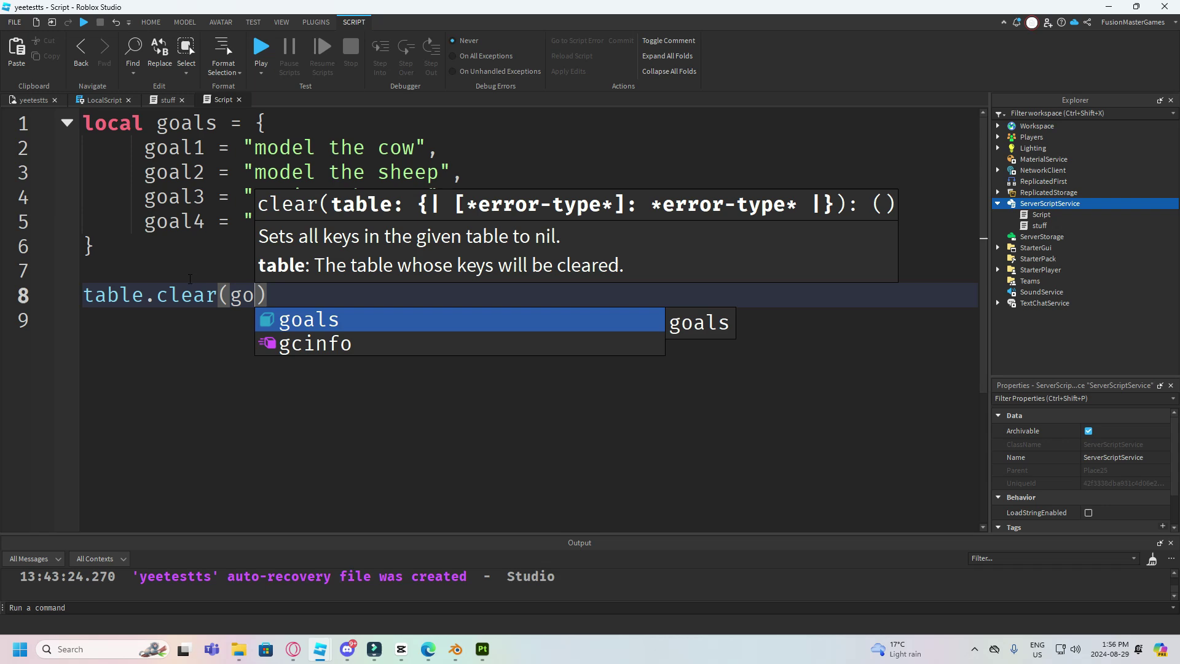
pyautogui.write('als)')
pyautogui.press('Return')
pyautogui.press('Return')
pyautogui.write('print(goals)')
pyautogui.press('Return')
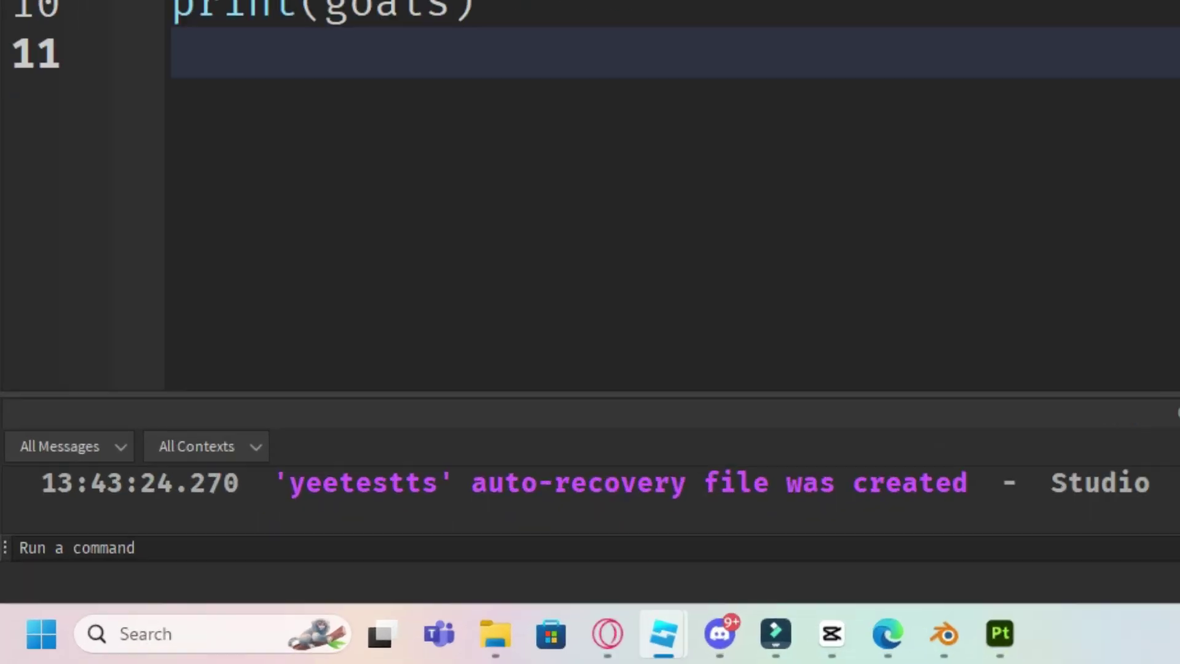
pyautogui.press('F5')
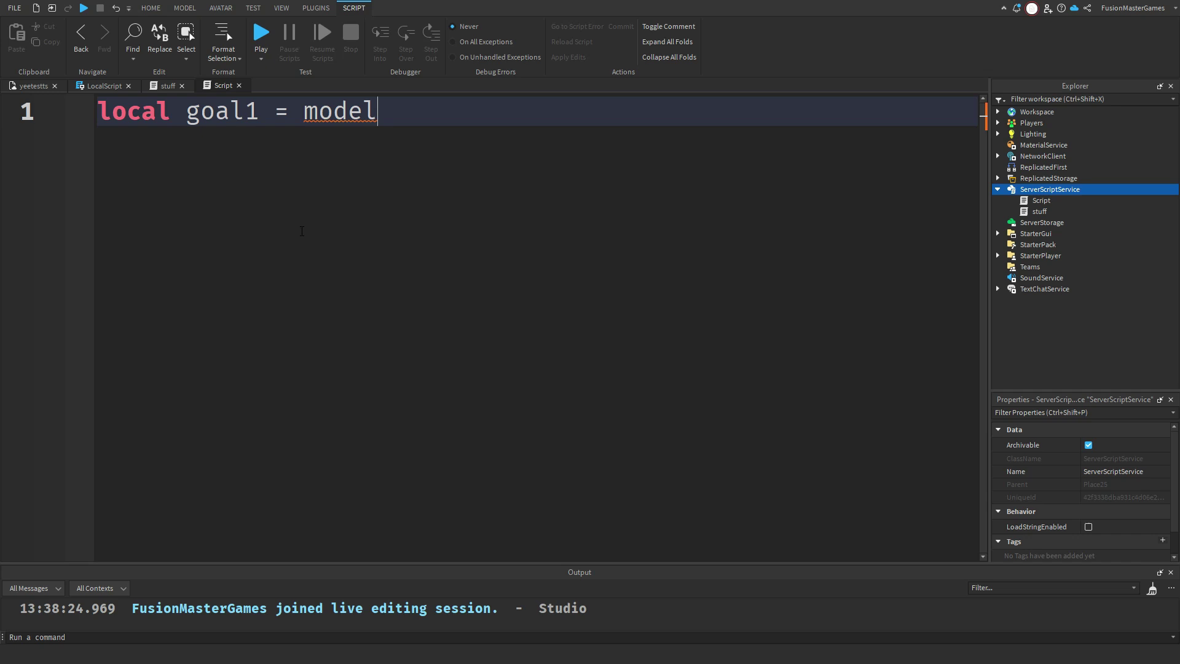
# Step: Retype the goal variable lines, including goal2 = "model the sheep", and begin local goal4
pyautogui.write('cow"')
pyautogui.press('Return')
pyautogui.write('local goal2 = "mod')
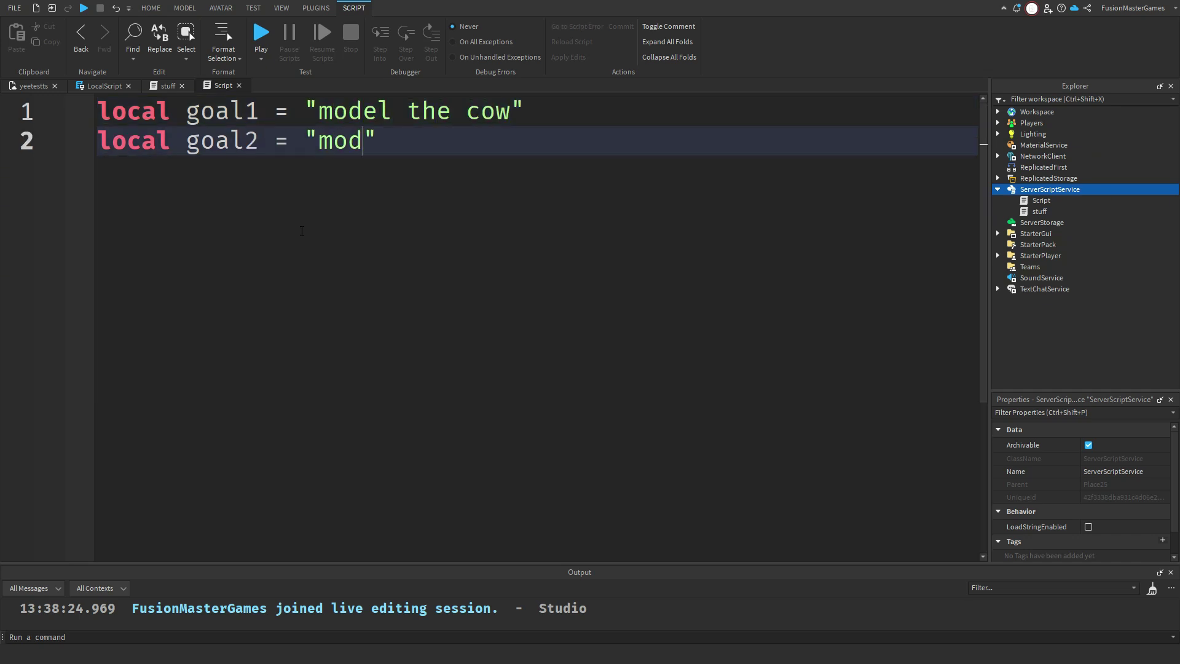
pyautogui.write('el the sheep"')
pyautogui.press('Return')
pyautogui.write('loc')
pyautogui.write('he cow"')
pyautogui.press('Return')
pyautogui.write('local goal4 =')
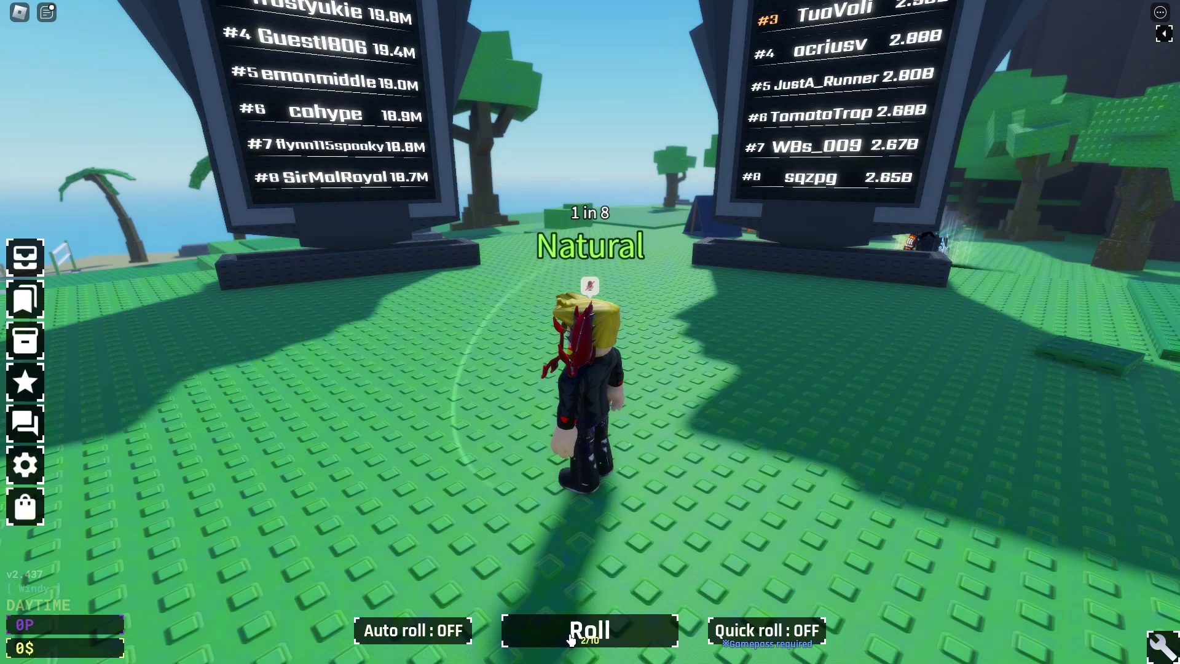
# Step: Roll in the RNG game, then equip the Assault Rifle in the shooter
pyautogui.click(569, 632)
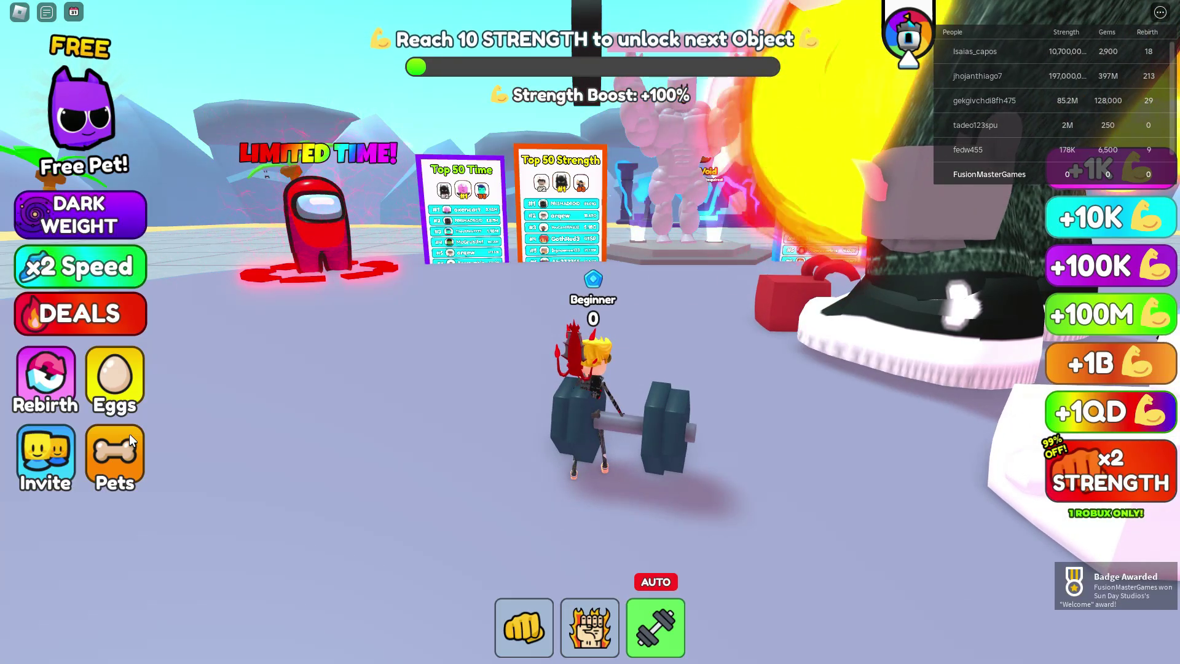
pyautogui.moveTo(514, 418); pyautogui.dragTo(513, 417, button='right')
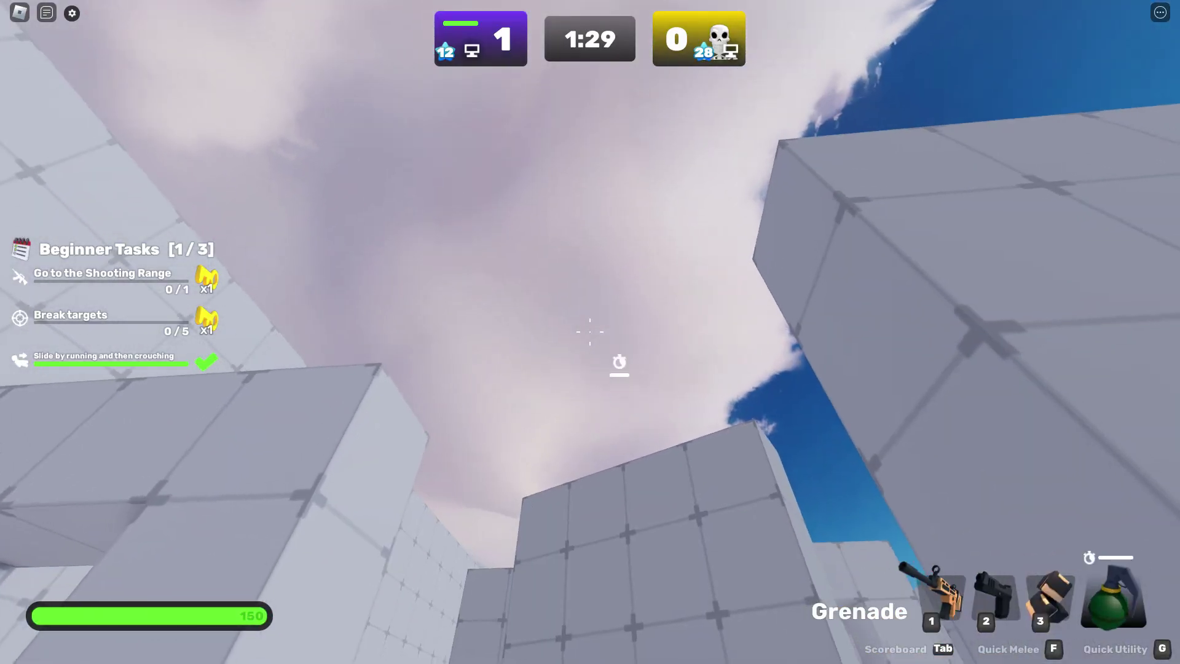
pyautogui.press('1')
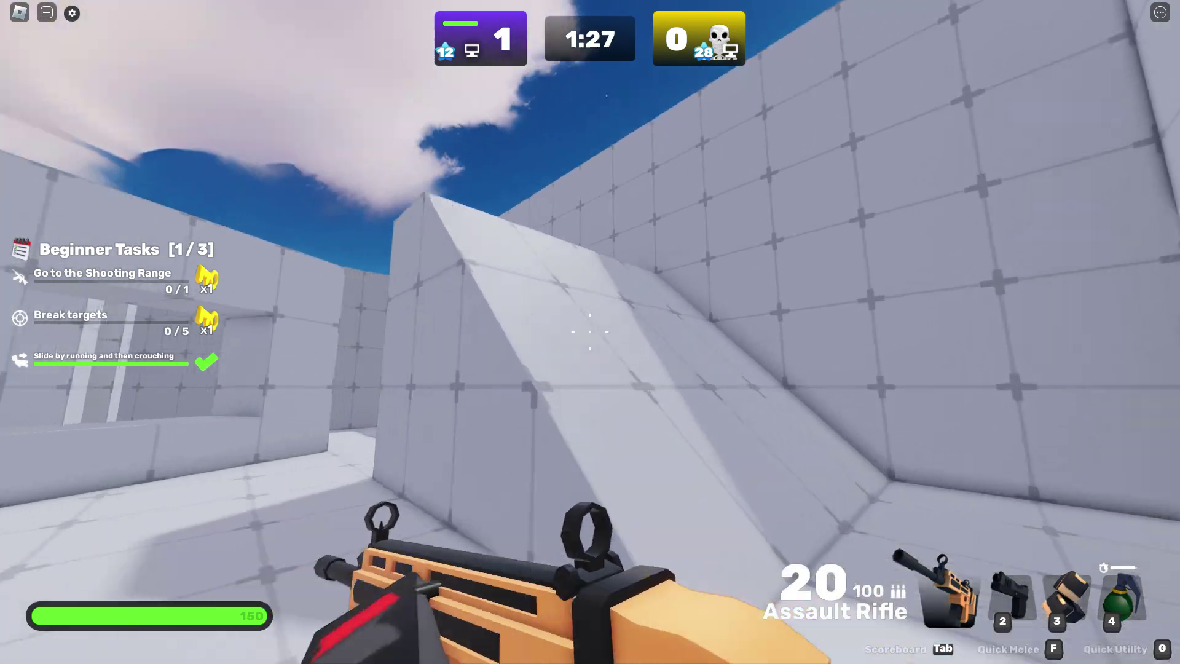
# Step: Aim down sights and fire at the red enemies while turning through the maze
pyautogui.rightClick(590, 332)
pyautogui.click(590, 332)
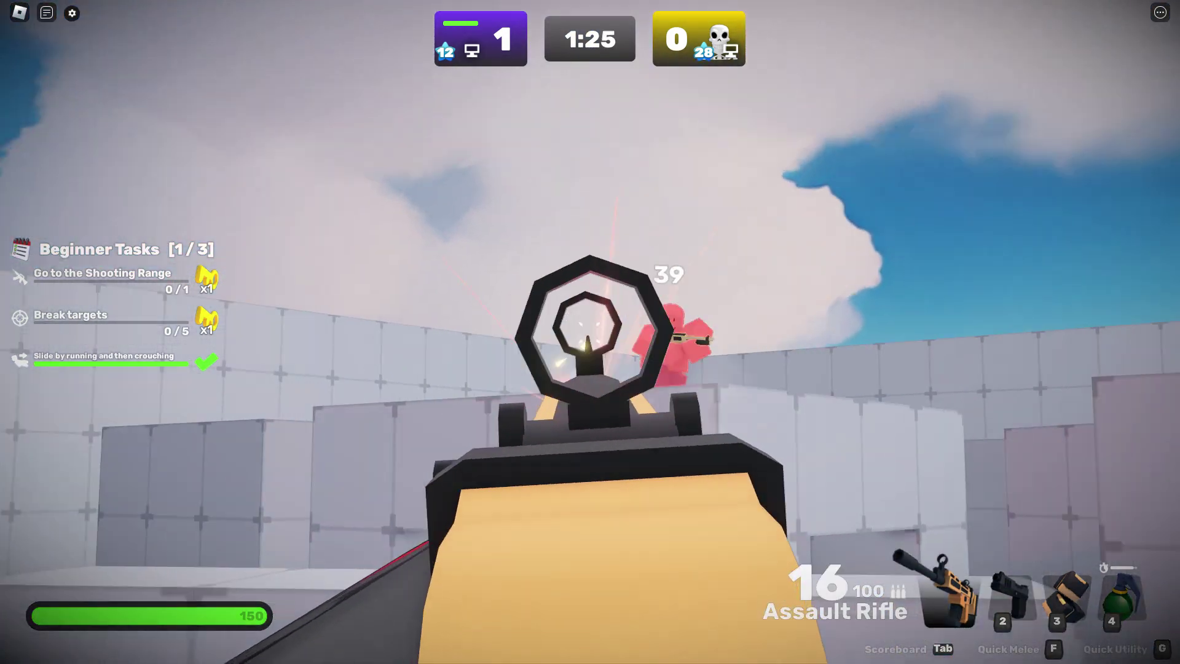
pyautogui.moveTo(590, 332); pyautogui.dragTo(590, 331)
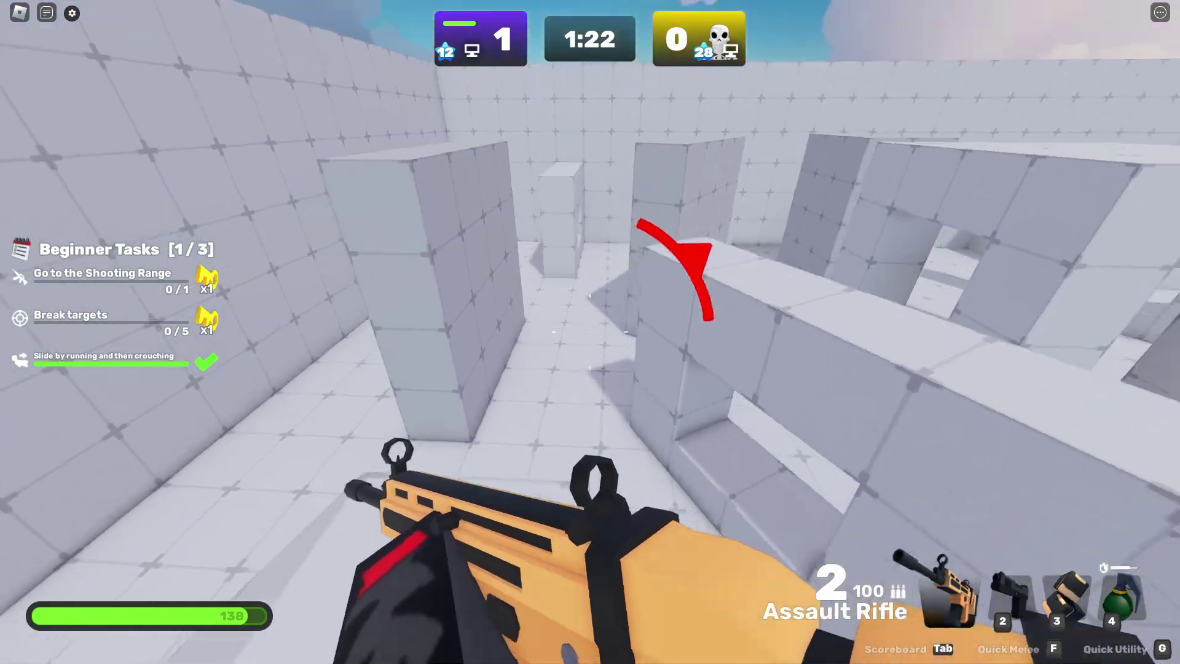
pyautogui.rightClick(590, 332)
pyautogui.click(590, 332)
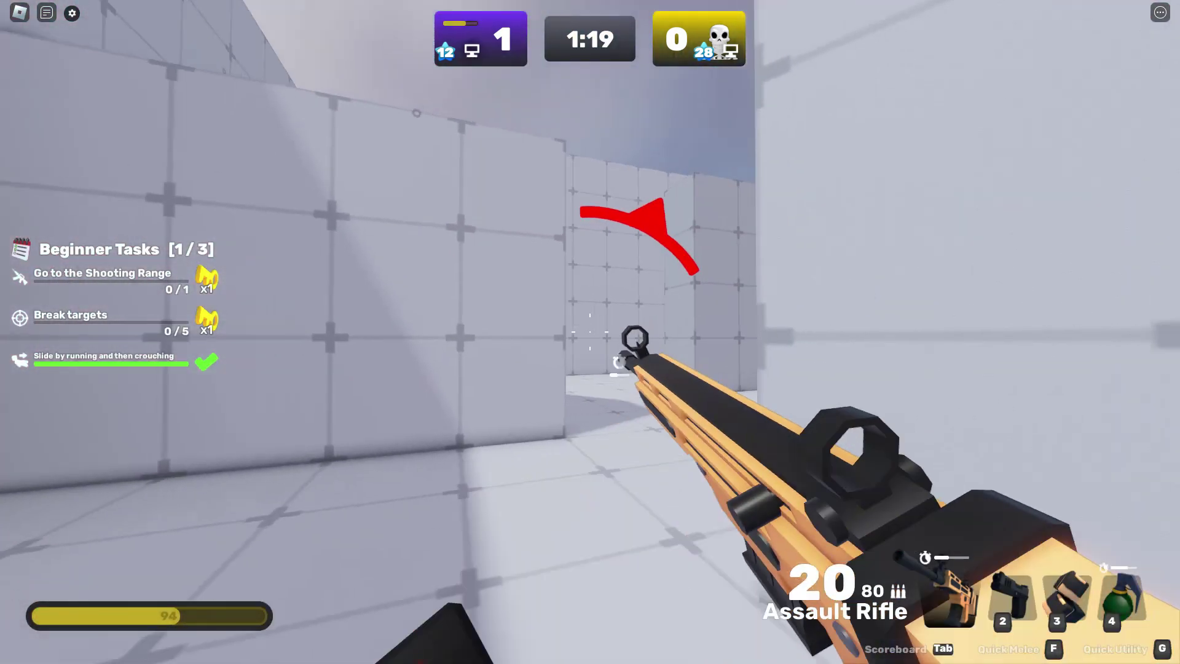
pyautogui.moveTo(590, 332); pyautogui.dragTo(590, 332)
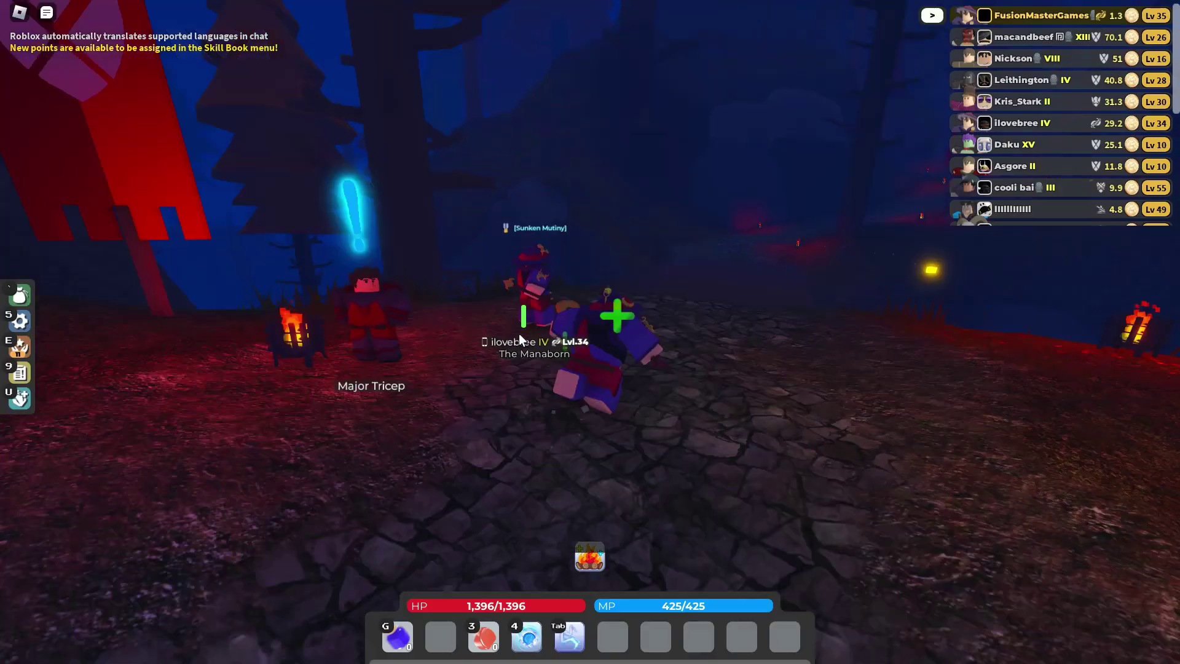
# Step: Run along the forest and gravel paths, casting the purple orb and swinging the sword
pyautogui.press('w')
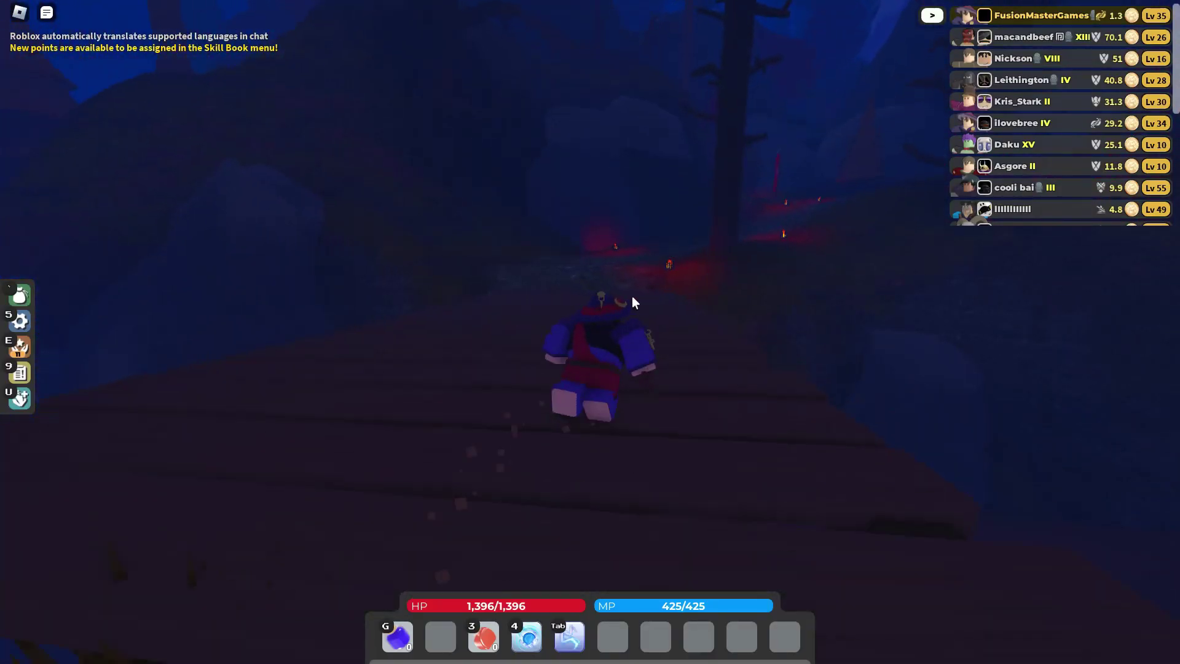
pyautogui.press('Tab')
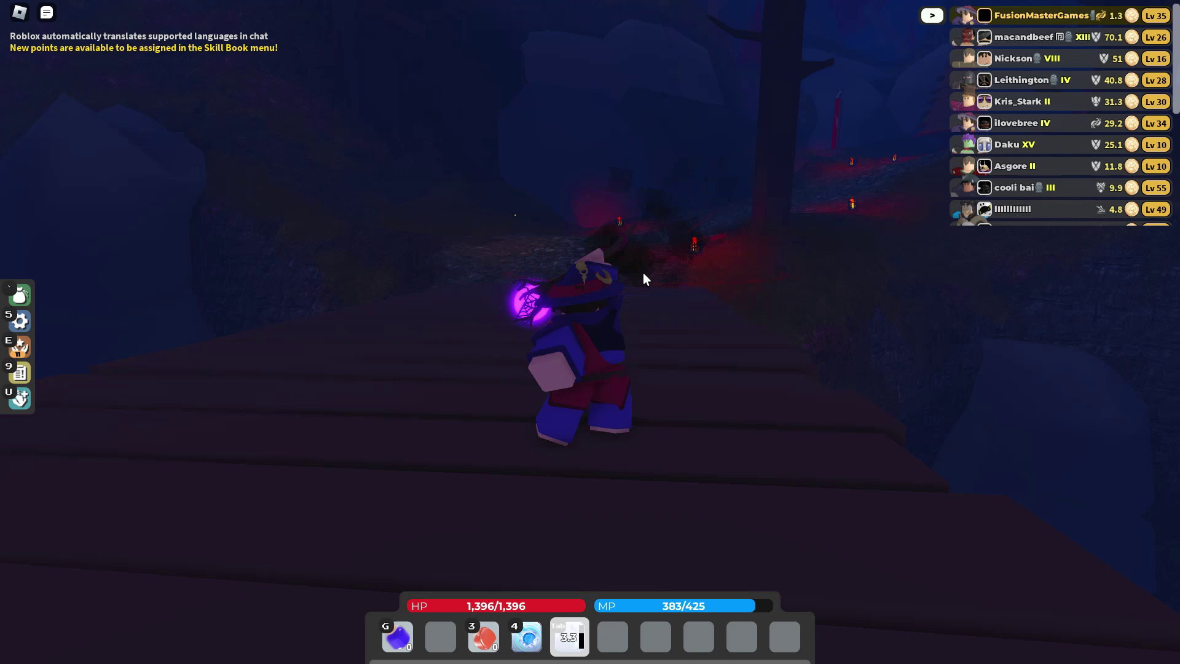
pyautogui.press('w')
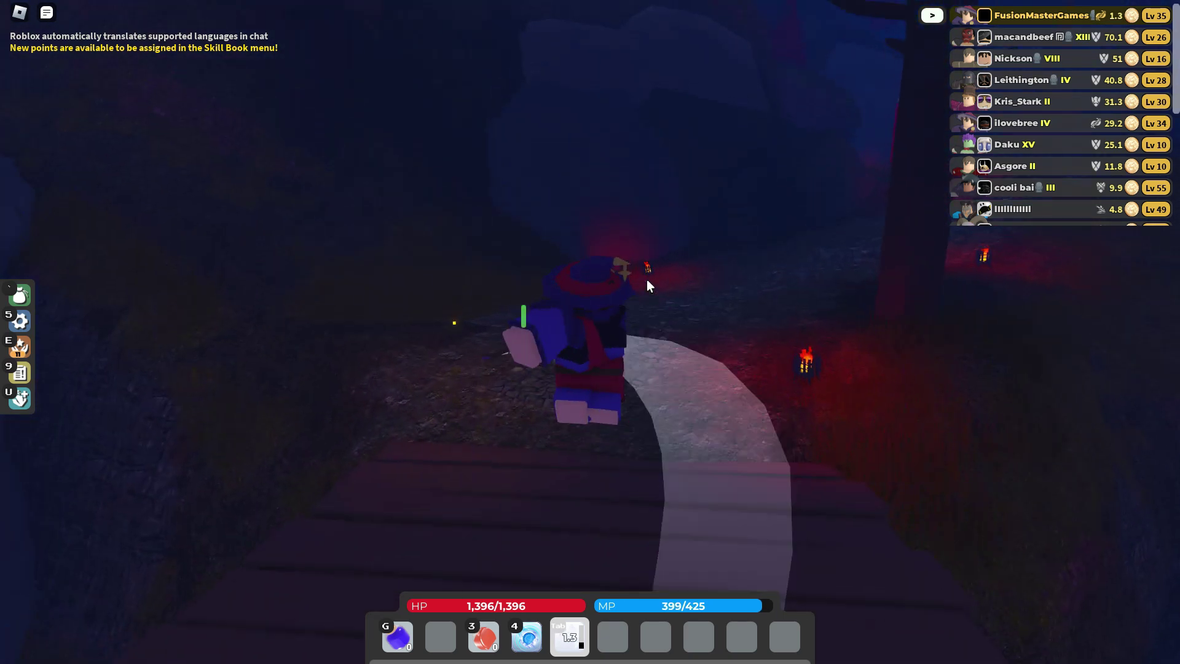
pyautogui.press('w')
pyautogui.click(649, 289)
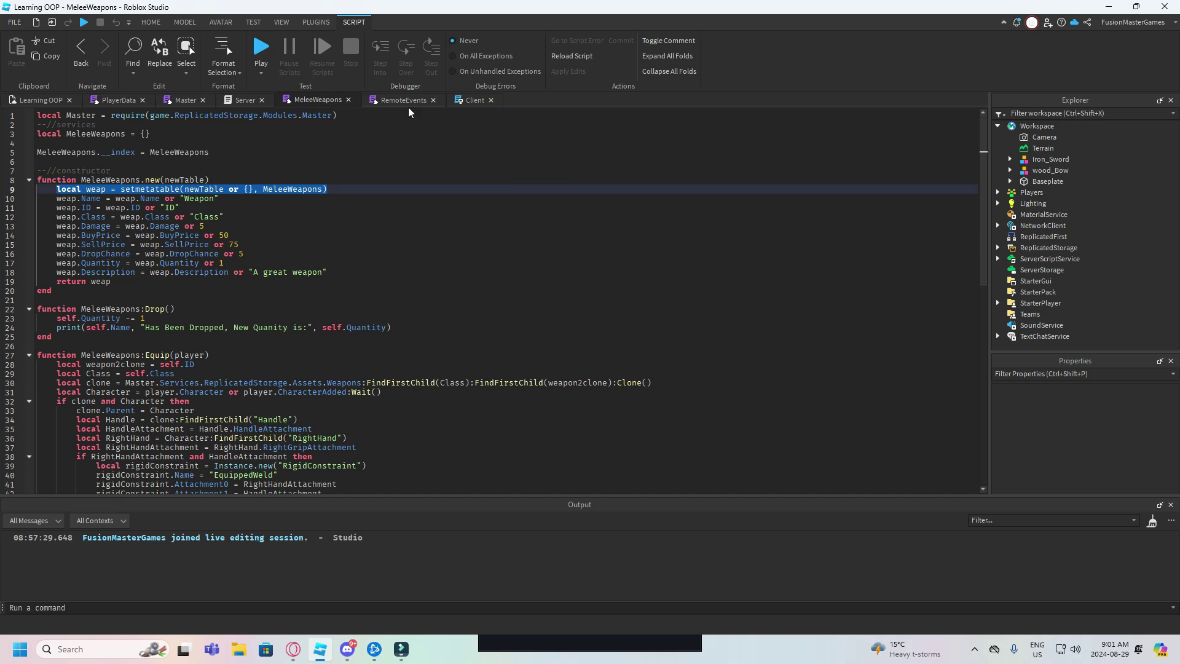
pyautogui.click(405, 100)
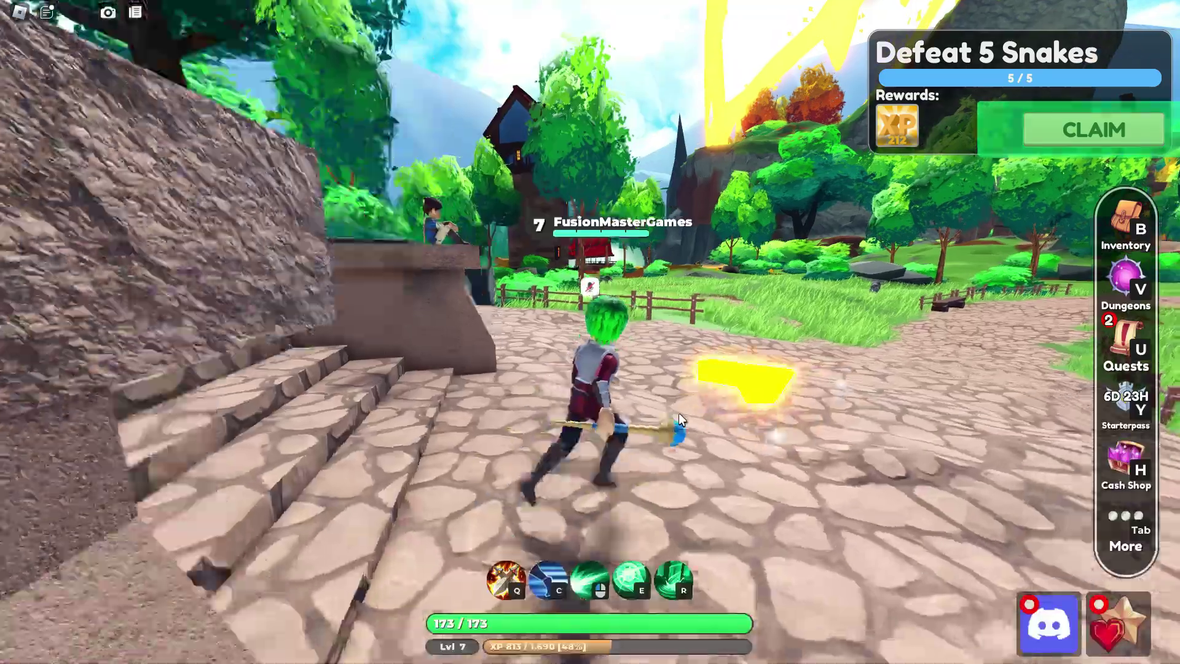
# Step: Run into the fenced field and hit the Boarwolf with the Q, C and E abilities
pyautogui.press('w')
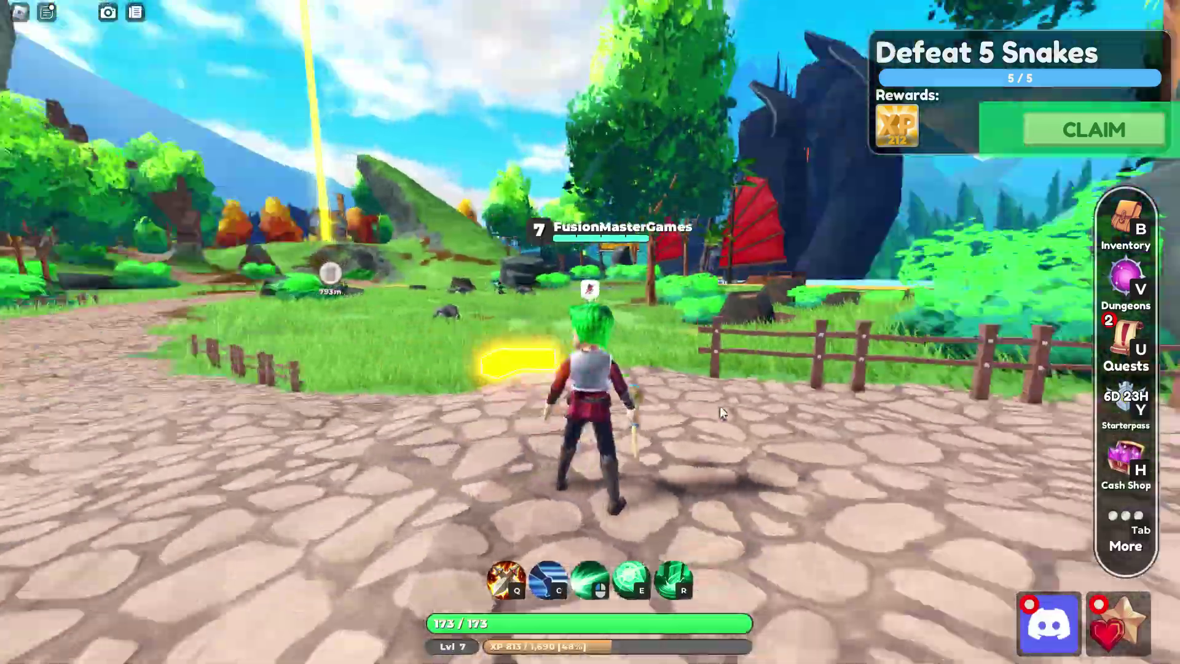
pyautogui.press('w')
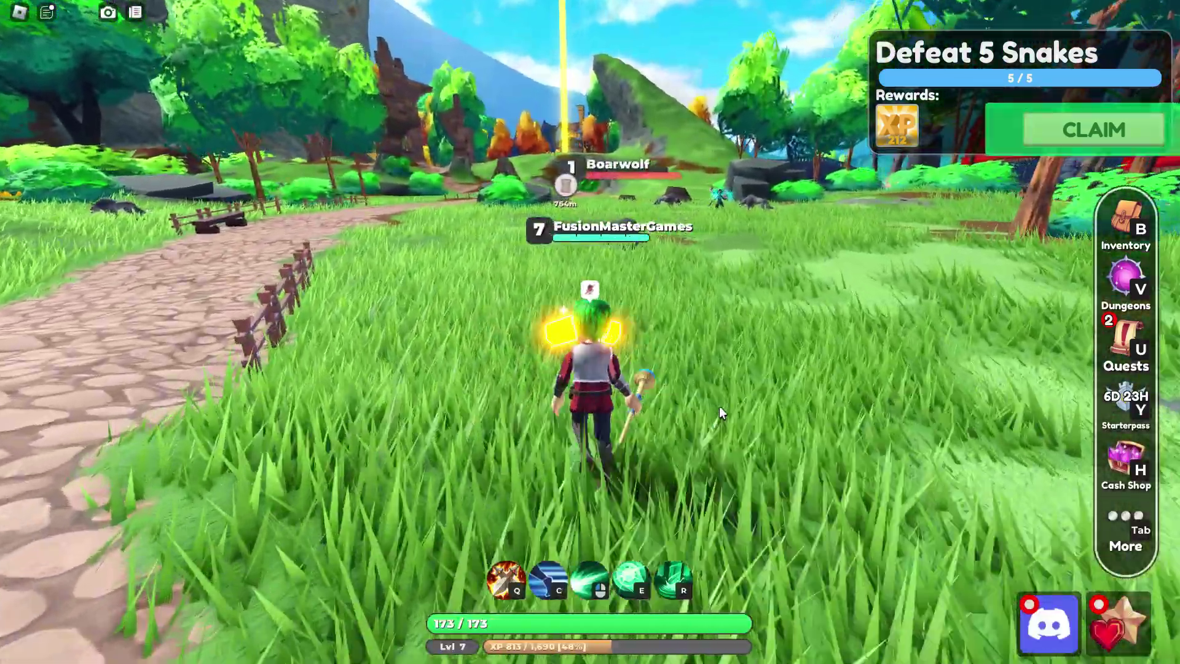
pyautogui.press('a')
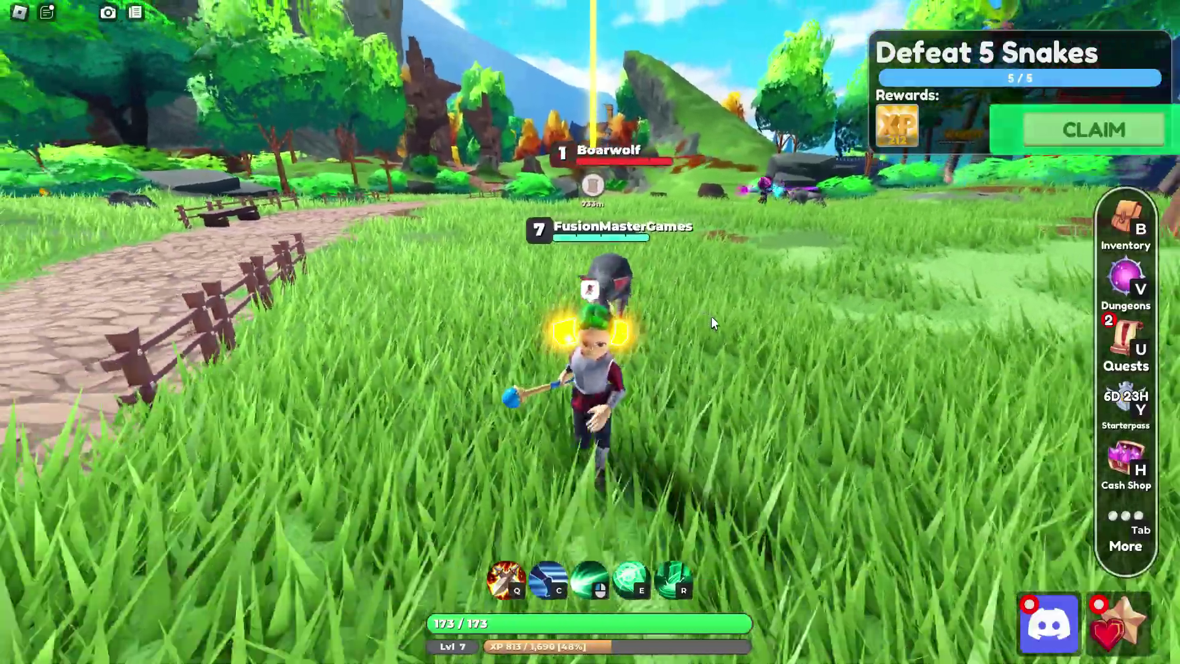
pyautogui.press('q')
pyautogui.press('c')
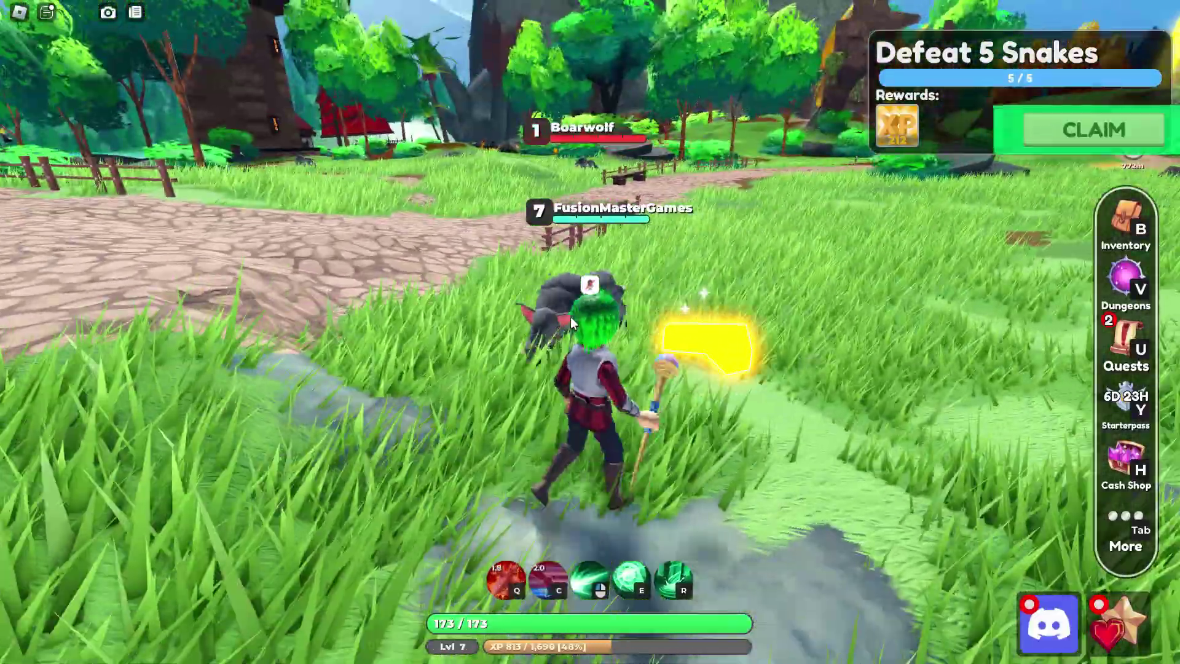
pyautogui.press('w')
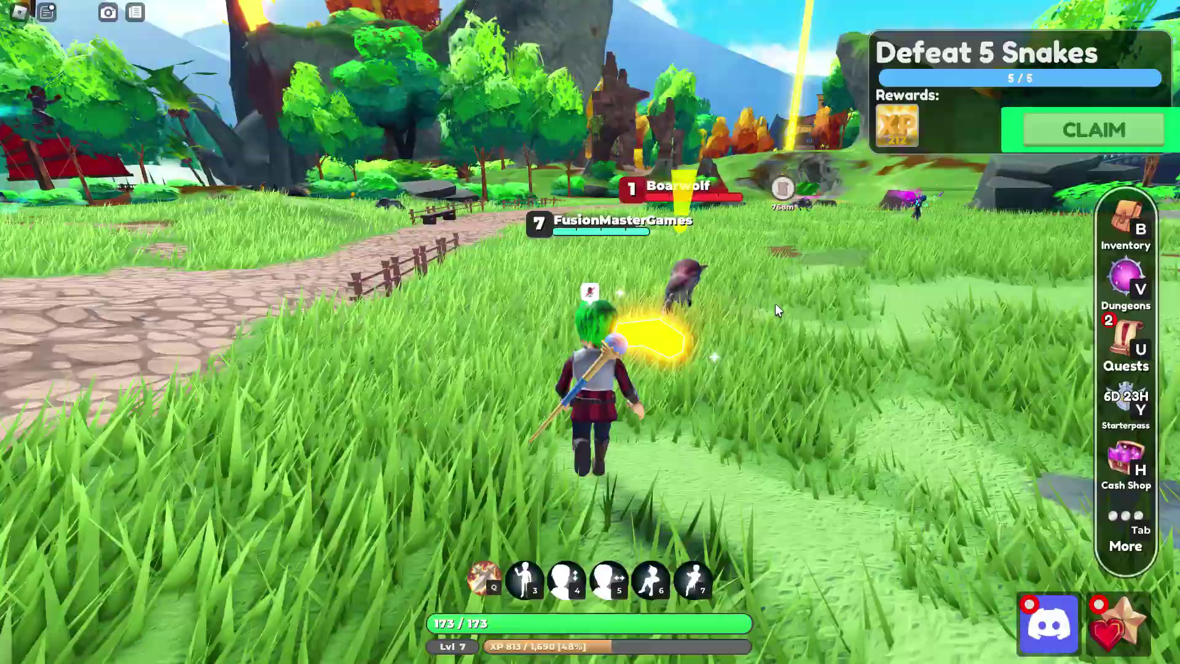
pyautogui.press('q')
pyautogui.press('e')
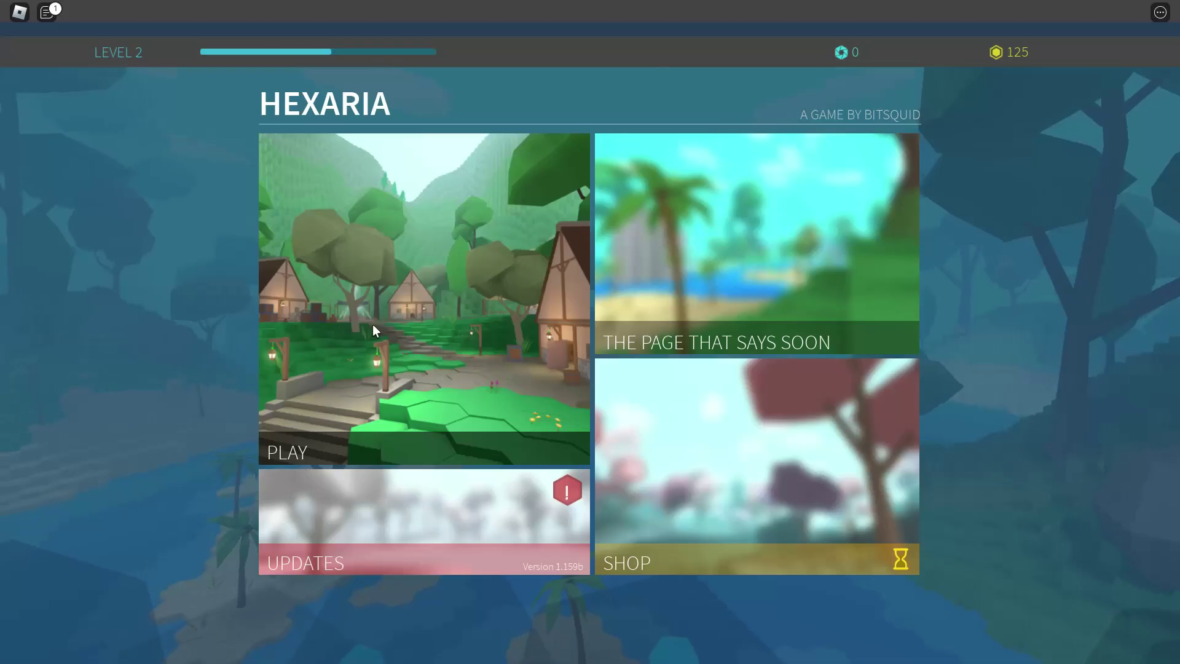
# Step: Start Hexaria with PLAY, run toward the sign, then return from mode selection to the main menu
pyautogui.click(416, 331)
pyautogui.press('w')
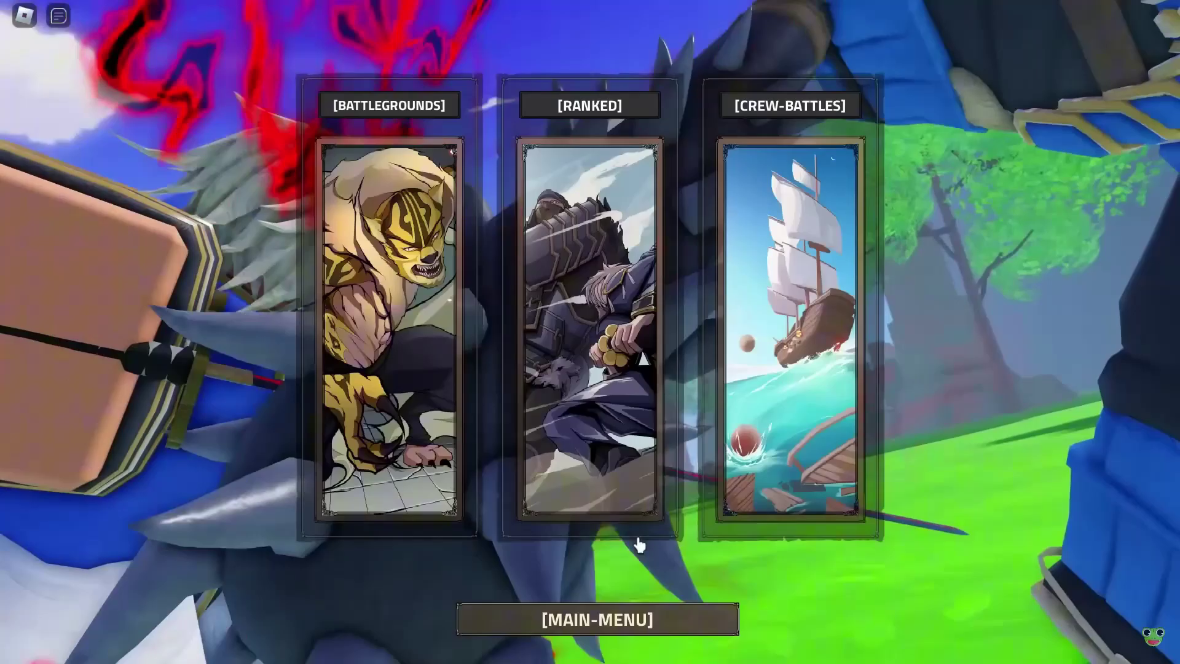
pyautogui.click(614, 627)
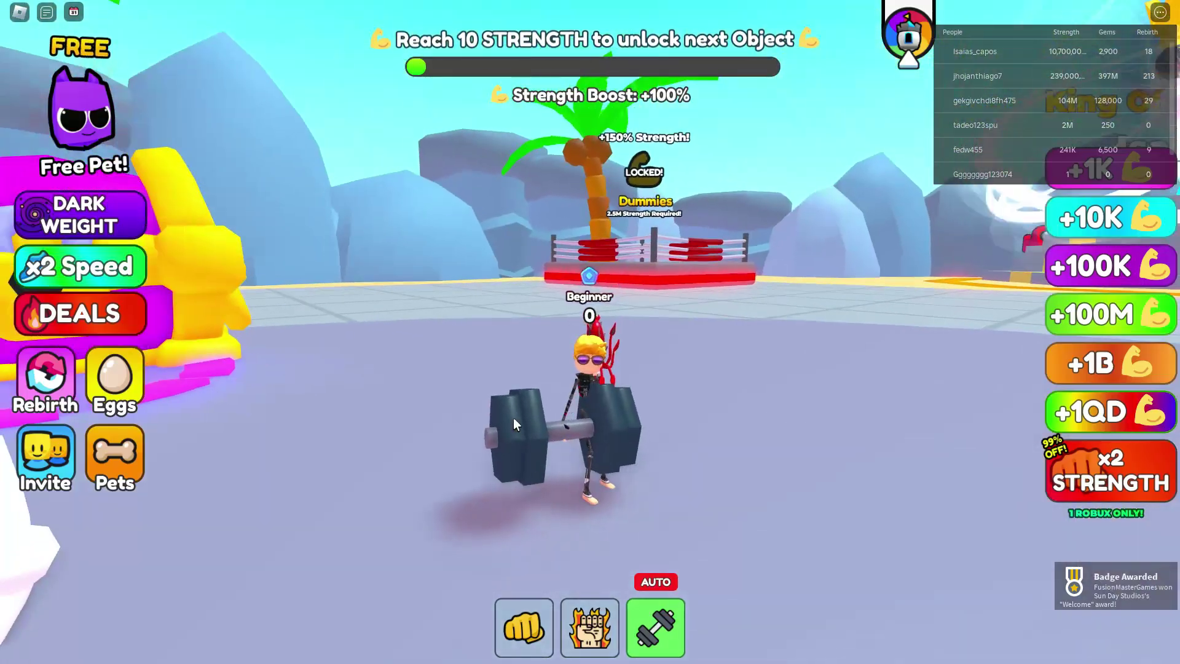
# Step: Lift the dumbbell repeatedly to gain Strength, then turn the camera toward the Mega Chest
pyautogui.click(513, 418)
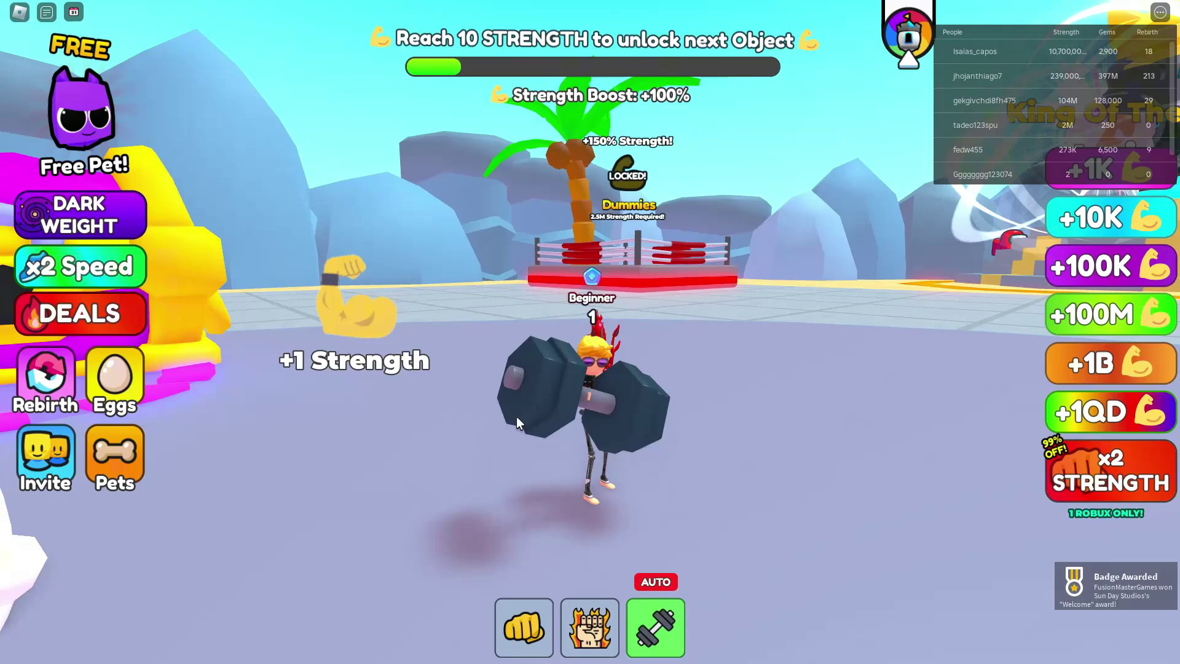
pyautogui.click(711, 389)
pyautogui.click(712, 389)
pyautogui.click(711, 389)
pyautogui.press('Tab')
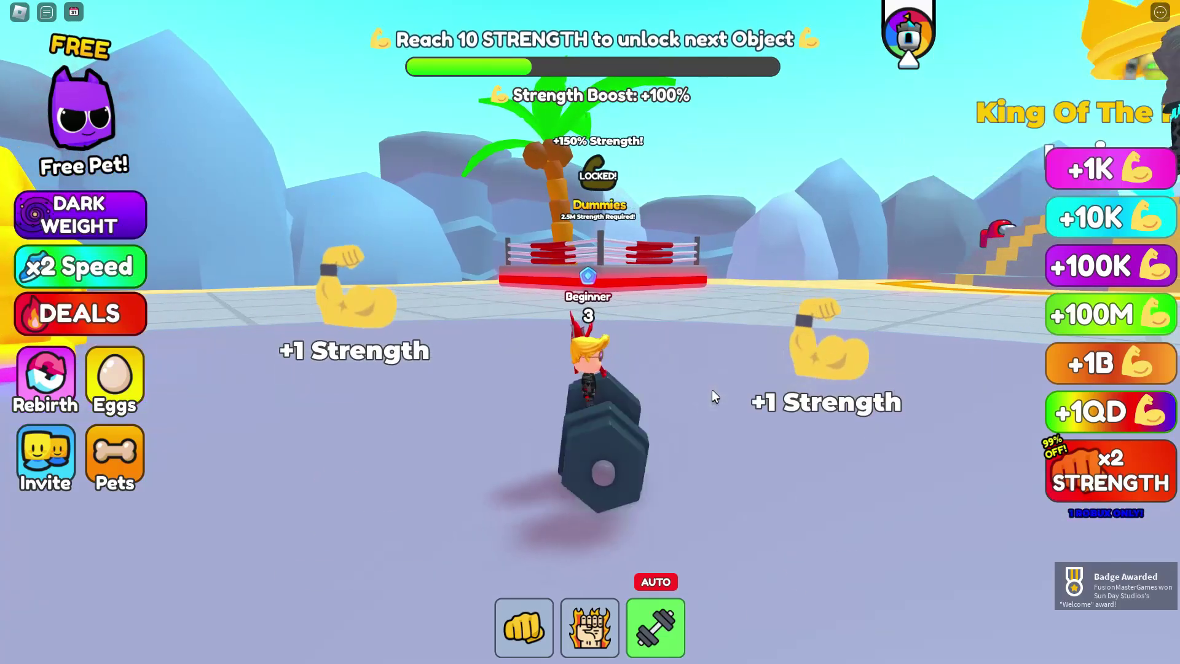
pyautogui.moveTo(711, 389); pyautogui.dragTo(690, 398, button='right')
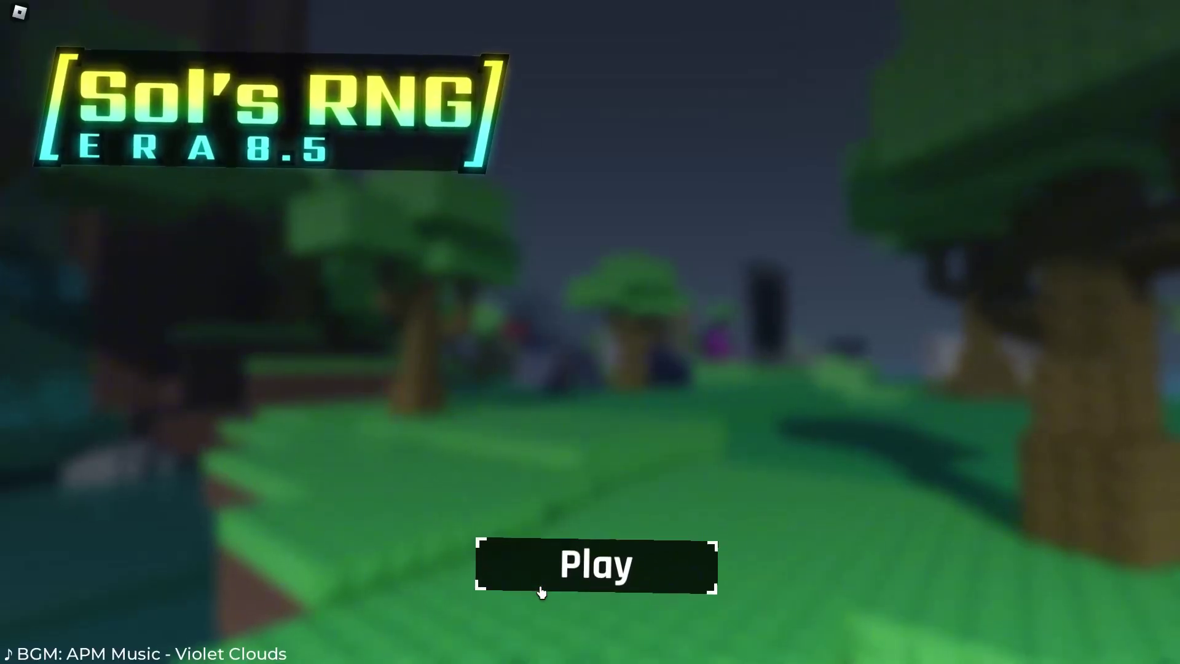
# Step: Start Sol's RNG, walk toward the leaderboards, and roll twice for auras
pyautogui.click(575, 572)
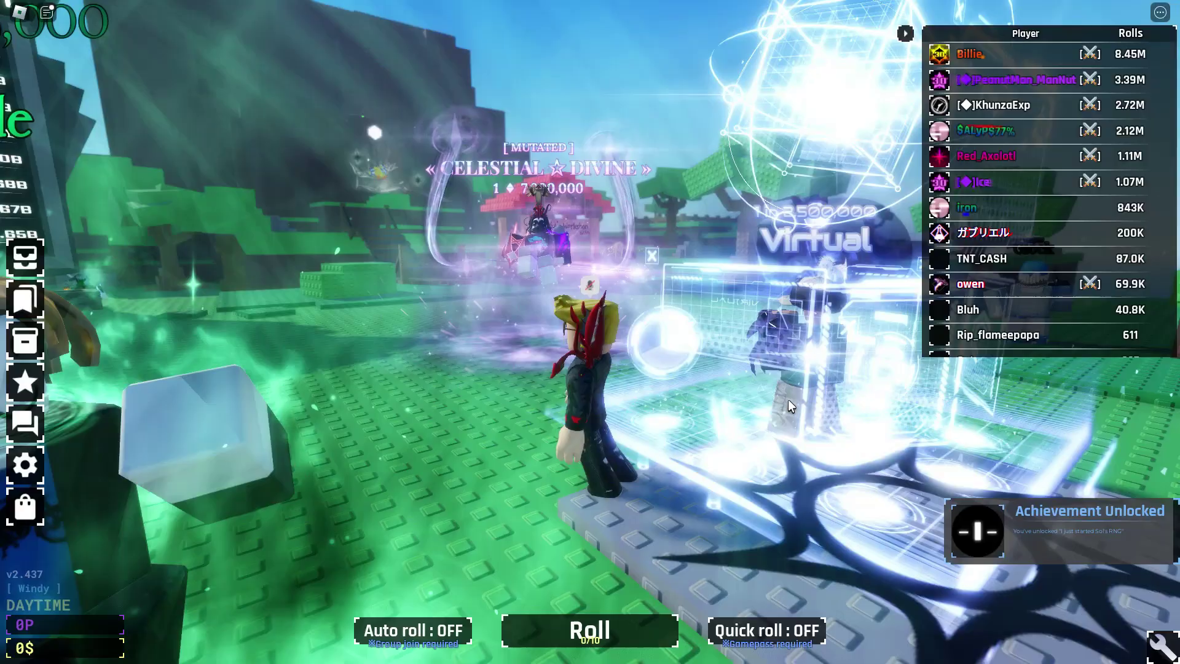
pyautogui.press('w')
pyautogui.press('Tab')
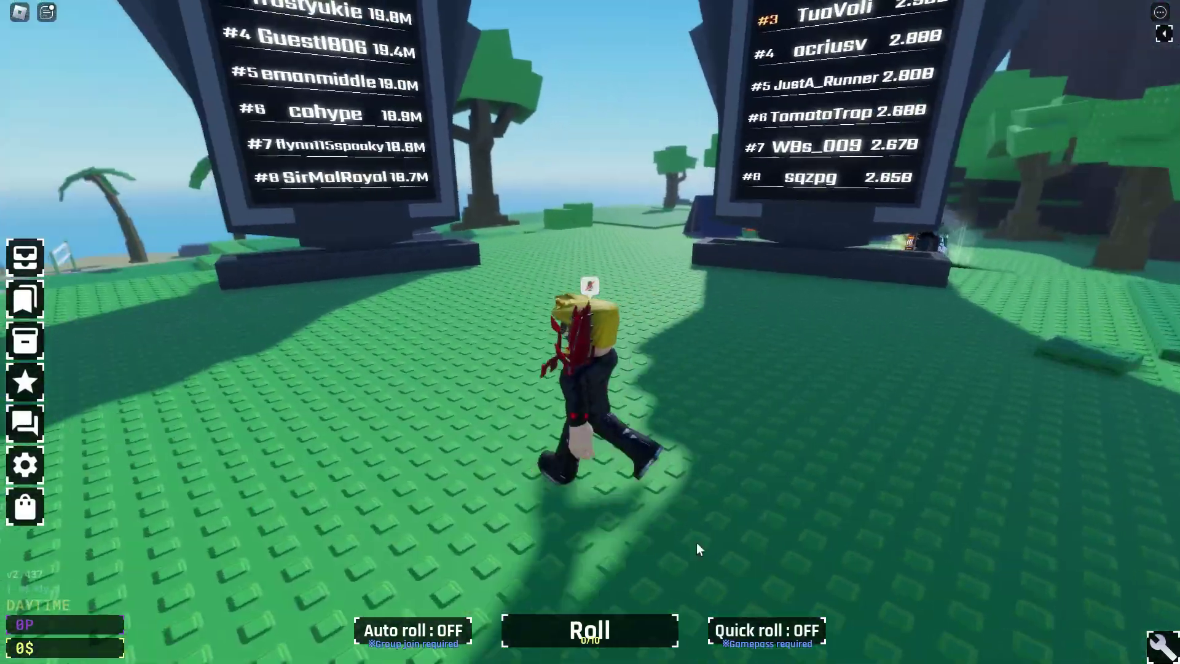
pyautogui.click(605, 622)
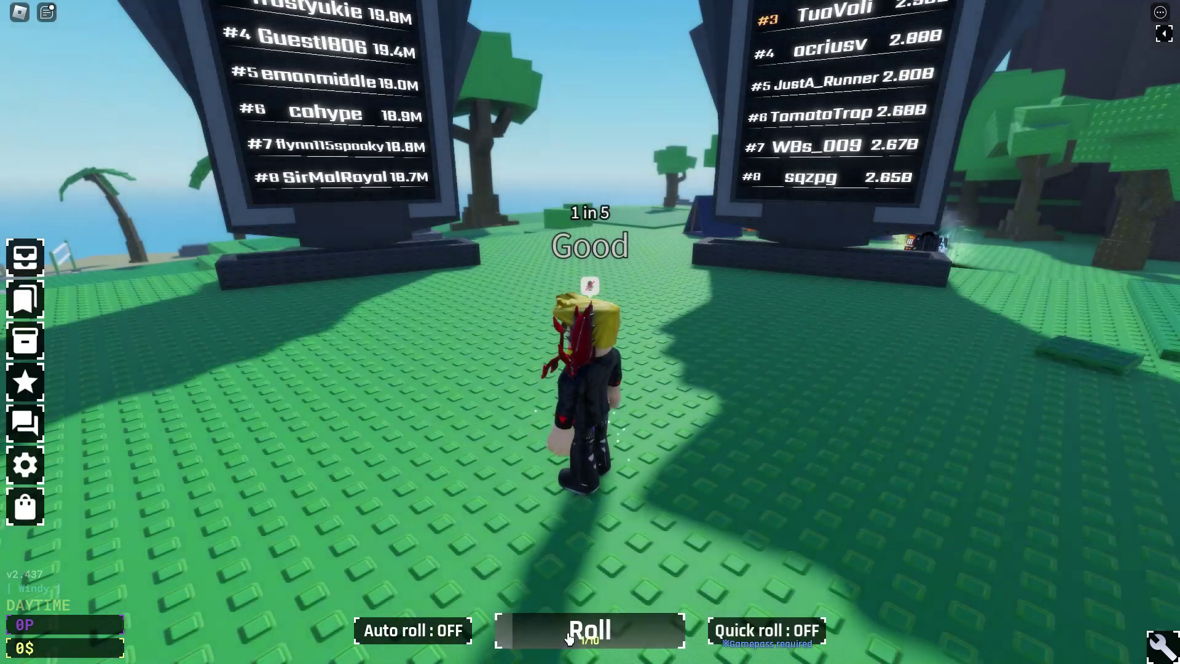
pyautogui.click(569, 633)
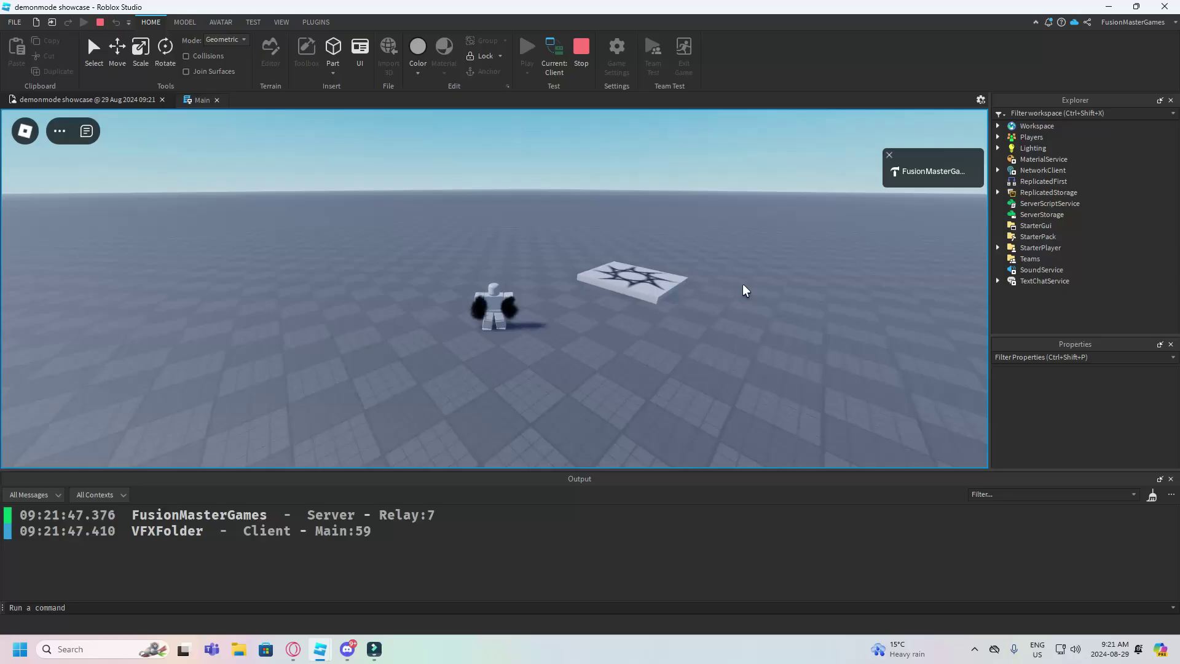
# Step: Trigger the demon mode burst, then give NewRemote.Data1 the default "Data1" on line 10
pyautogui.press('e')
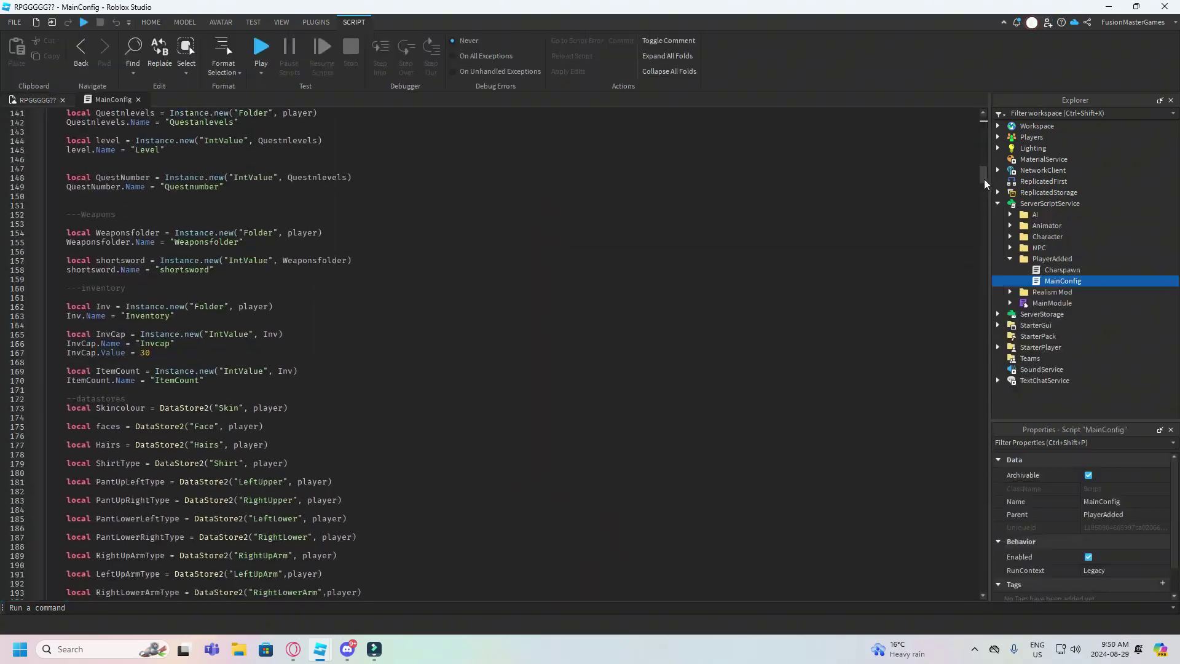
pyautogui.moveTo(983, 178); pyautogui.dragTo(984, 188)
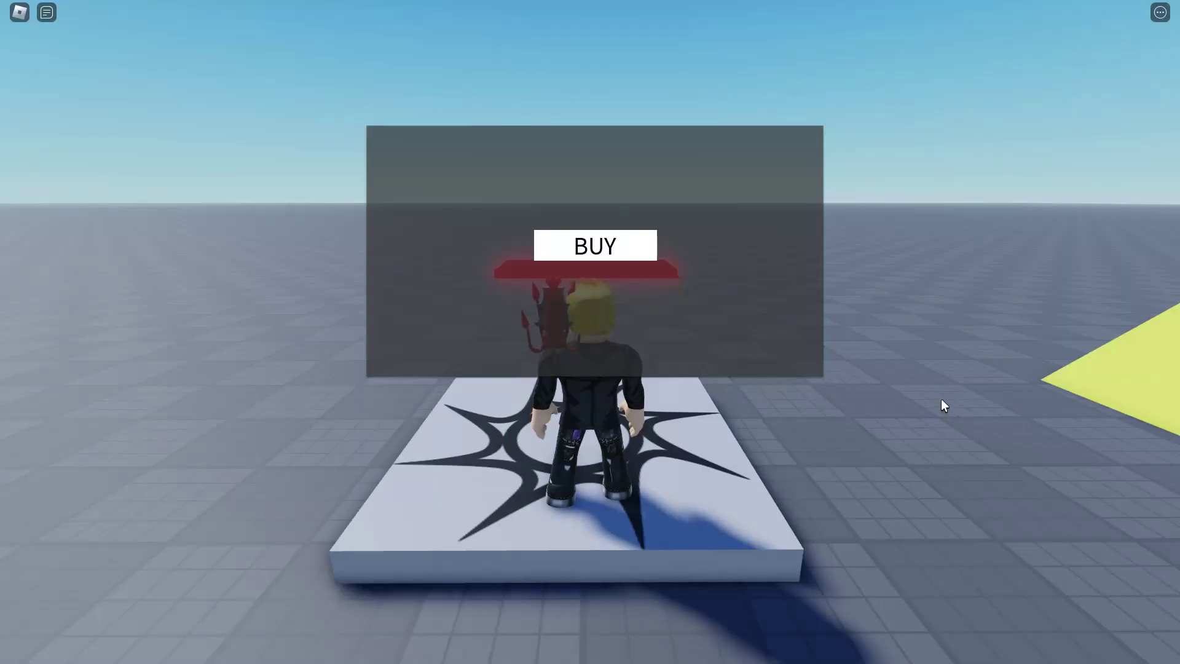
pyautogui.moveTo(943, 400); pyautogui.dragTo(945, 399, button='right')
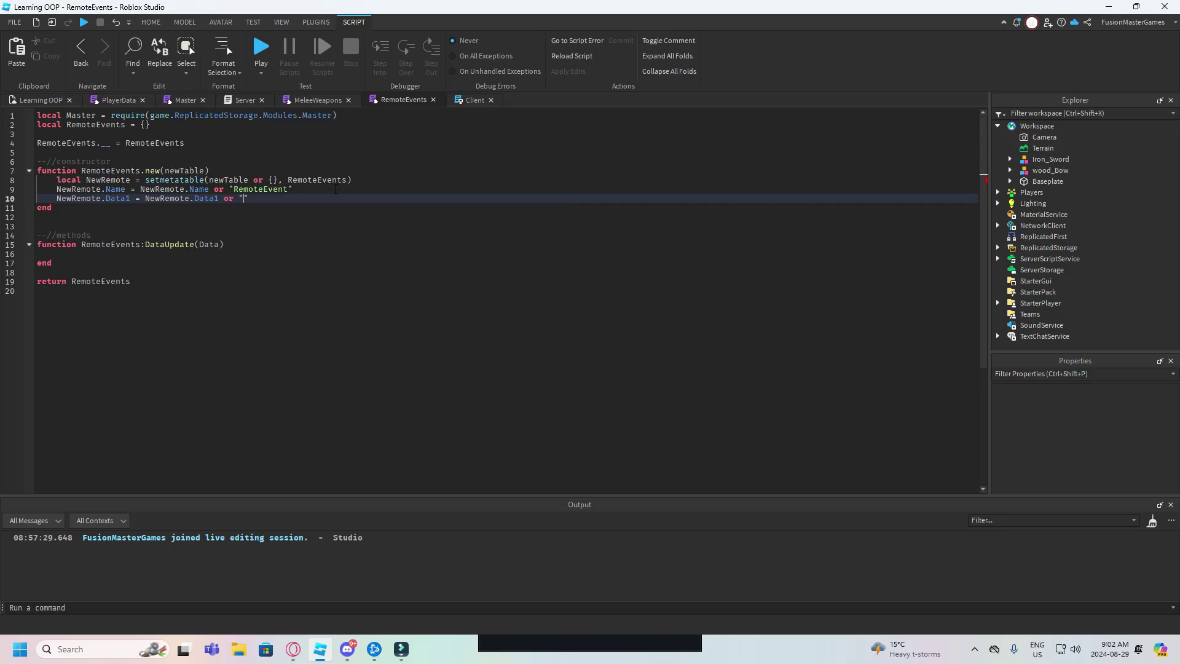
pyautogui.write('"Data1"')
pyautogui.press('Return')
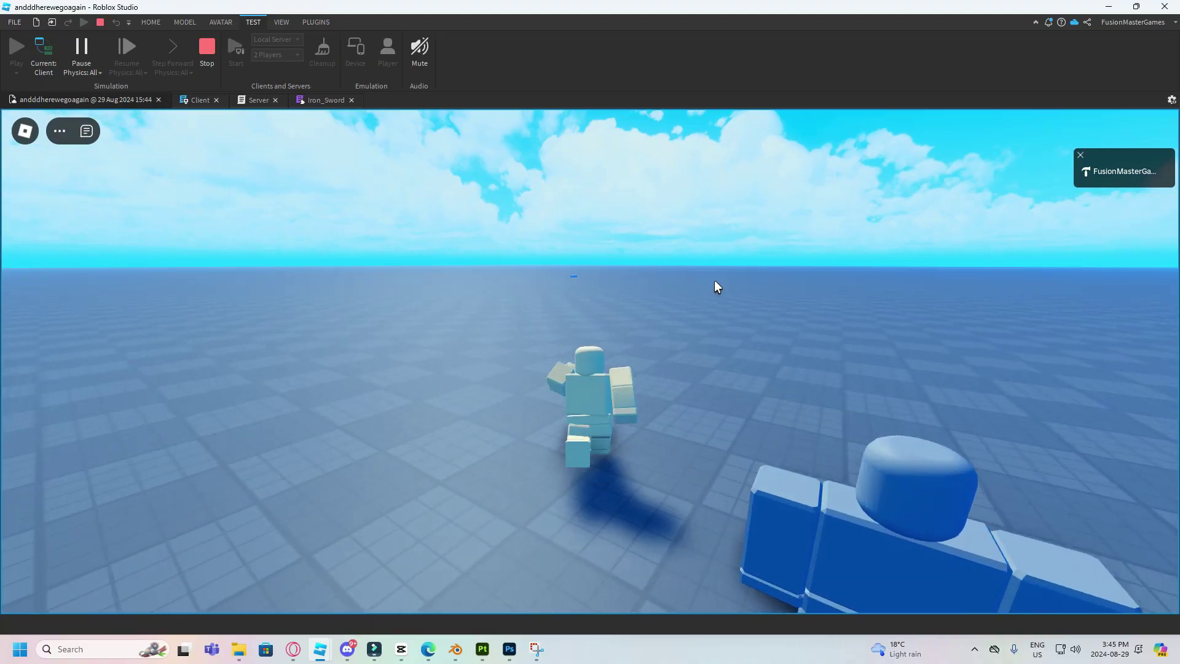
# Step: Walk the avatar forward and then left across the baseplate in the playtest
pyautogui.press('w')
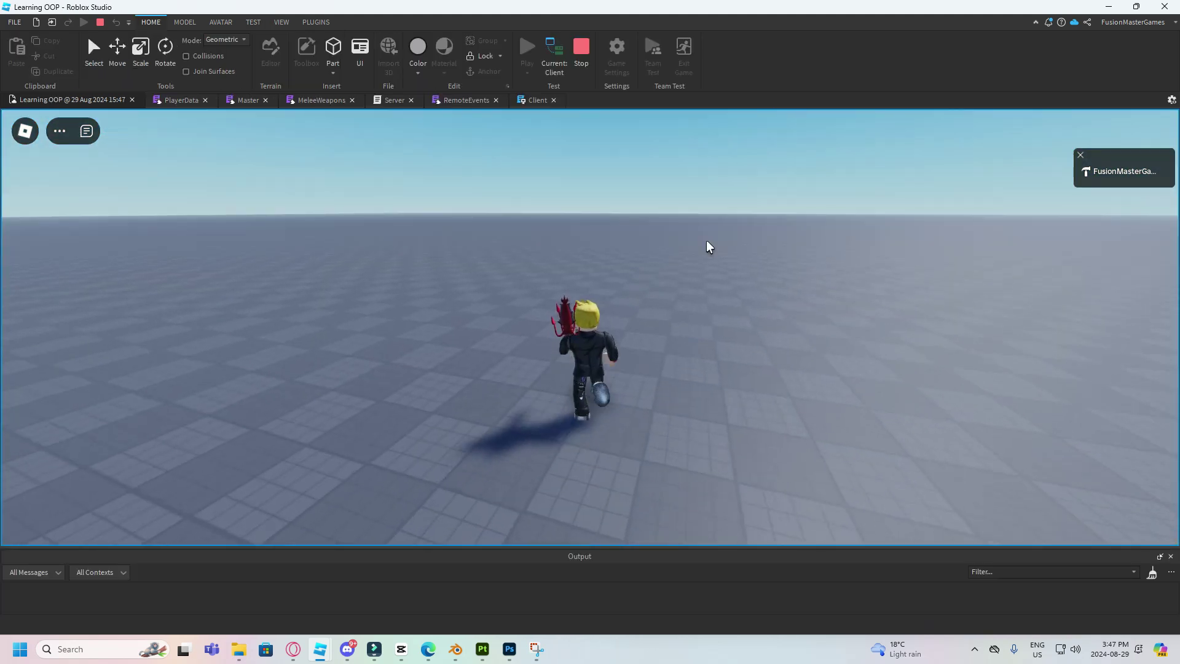
pyautogui.press('w')
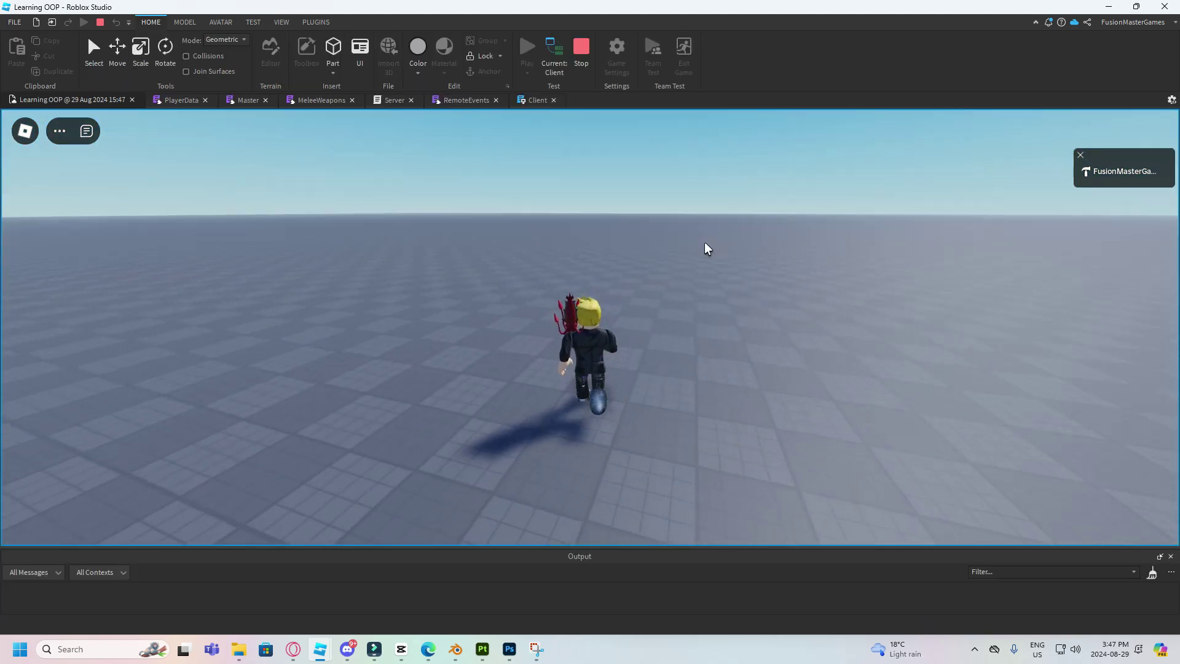
pyautogui.press('a')
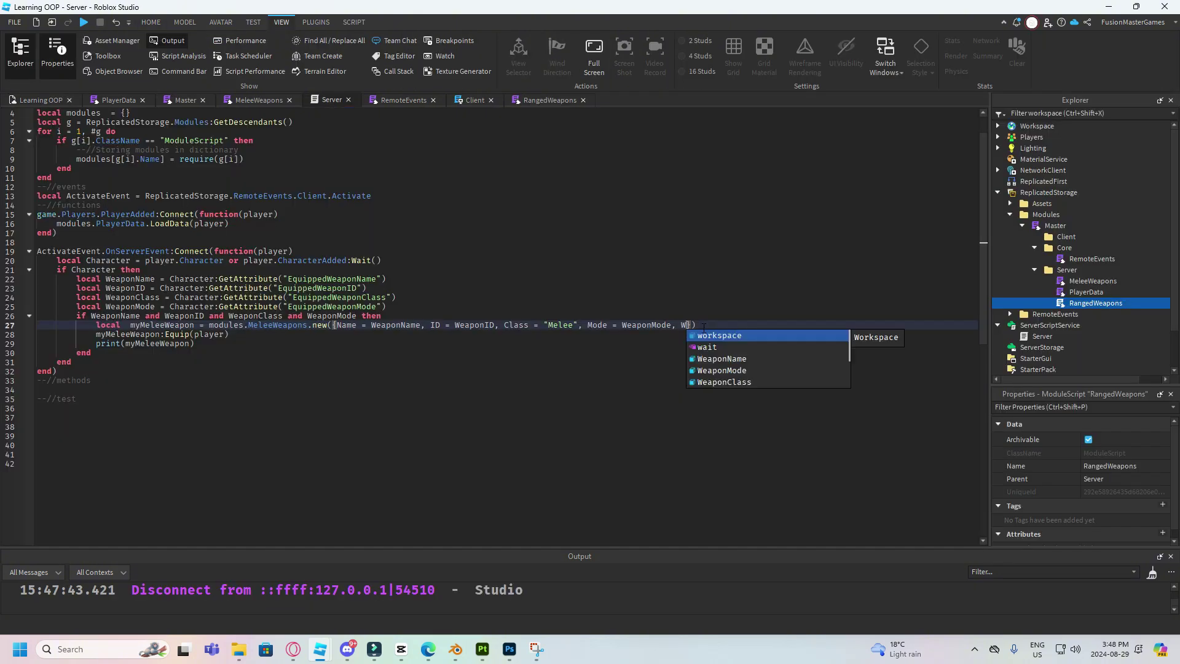
pyautogui.write('ea')
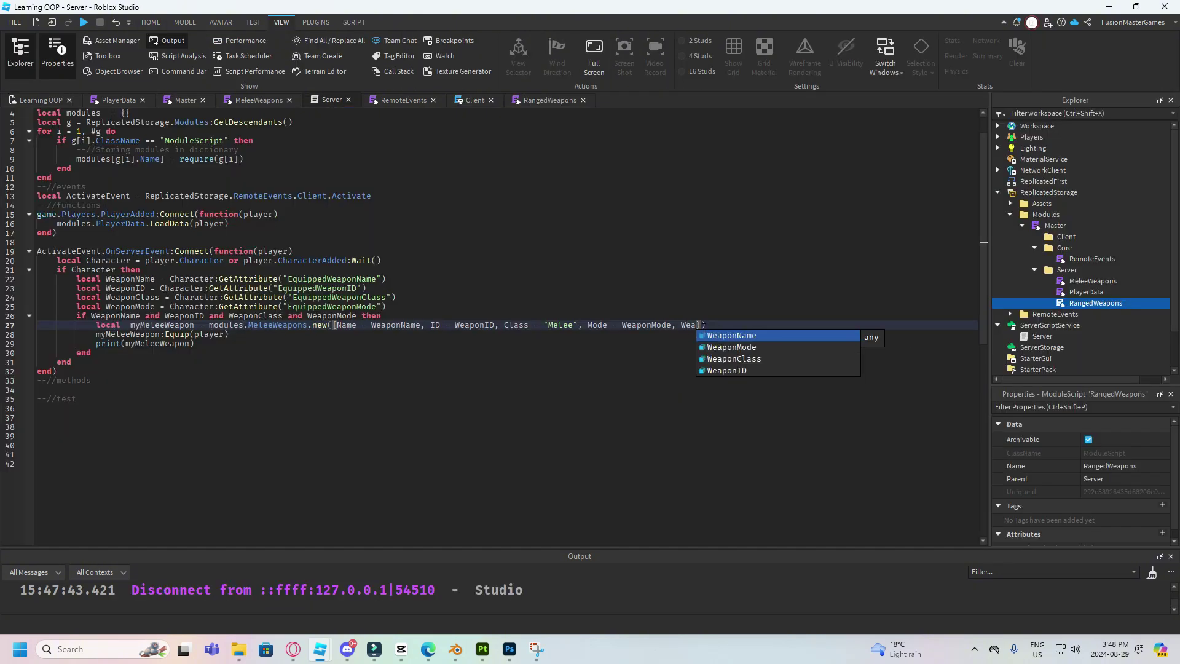
pyautogui.press('Down')
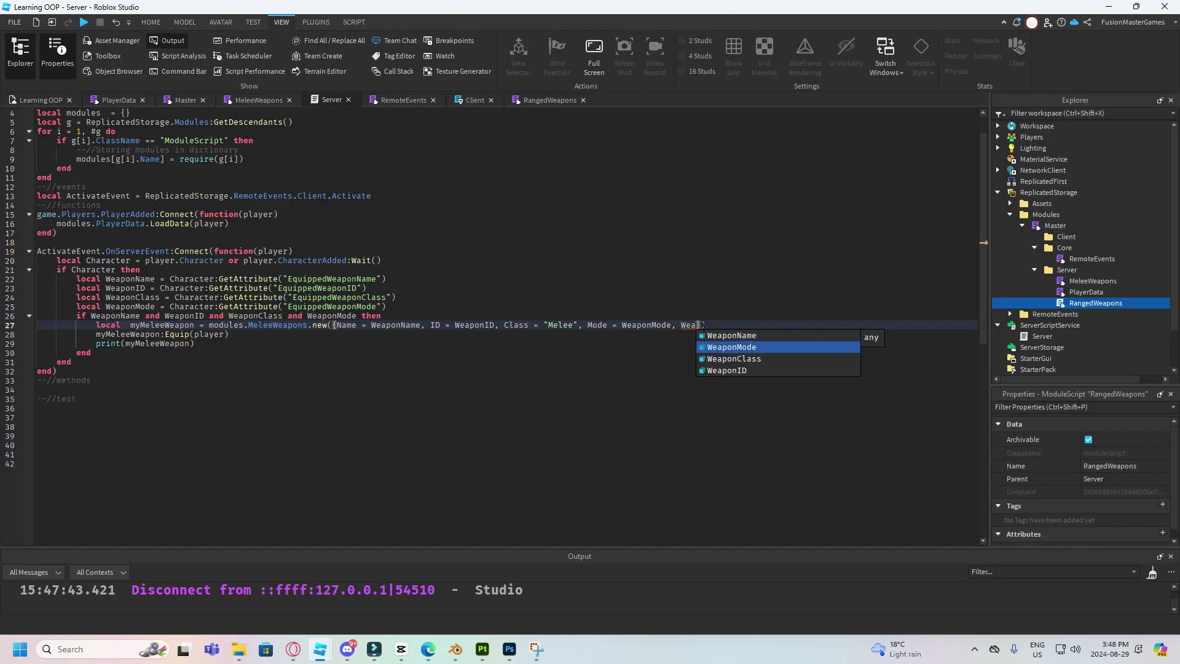
pyautogui.click(259, 99)
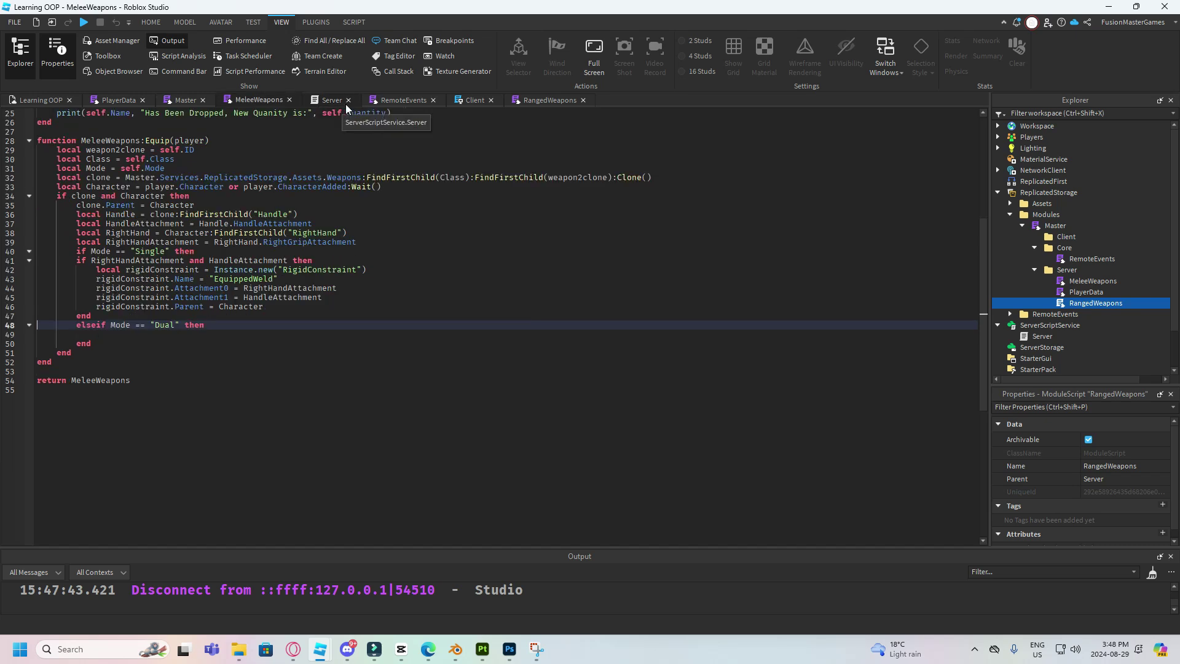
pyautogui.scroll(8, 350, 153)
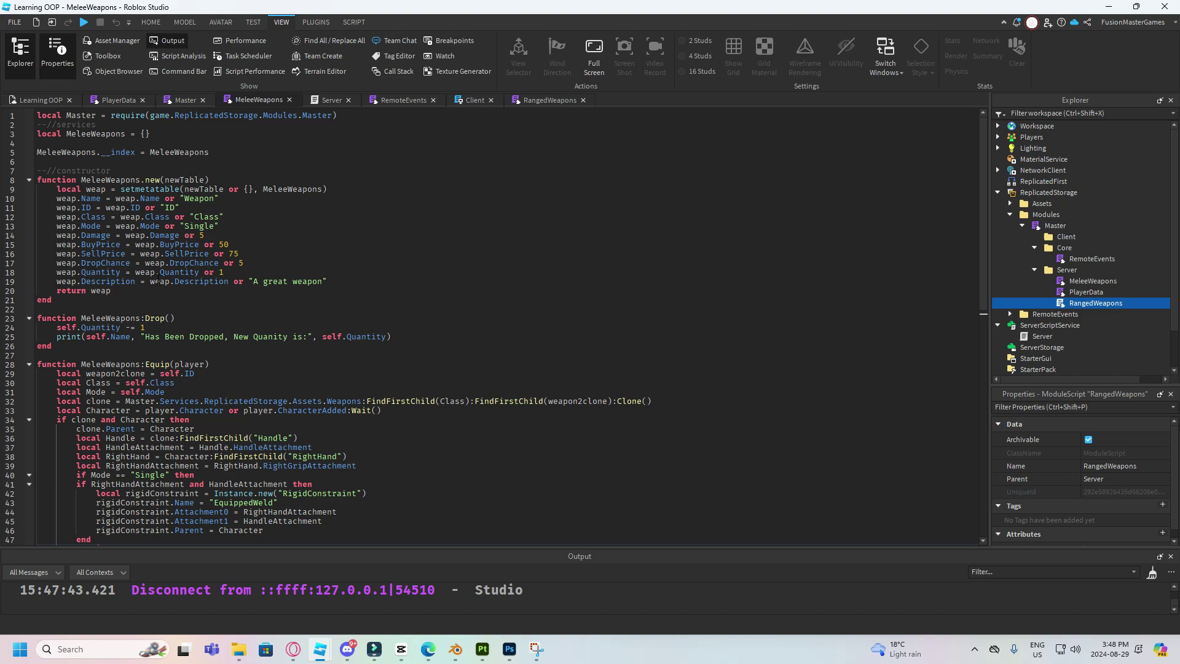
pyautogui.click(325, 102)
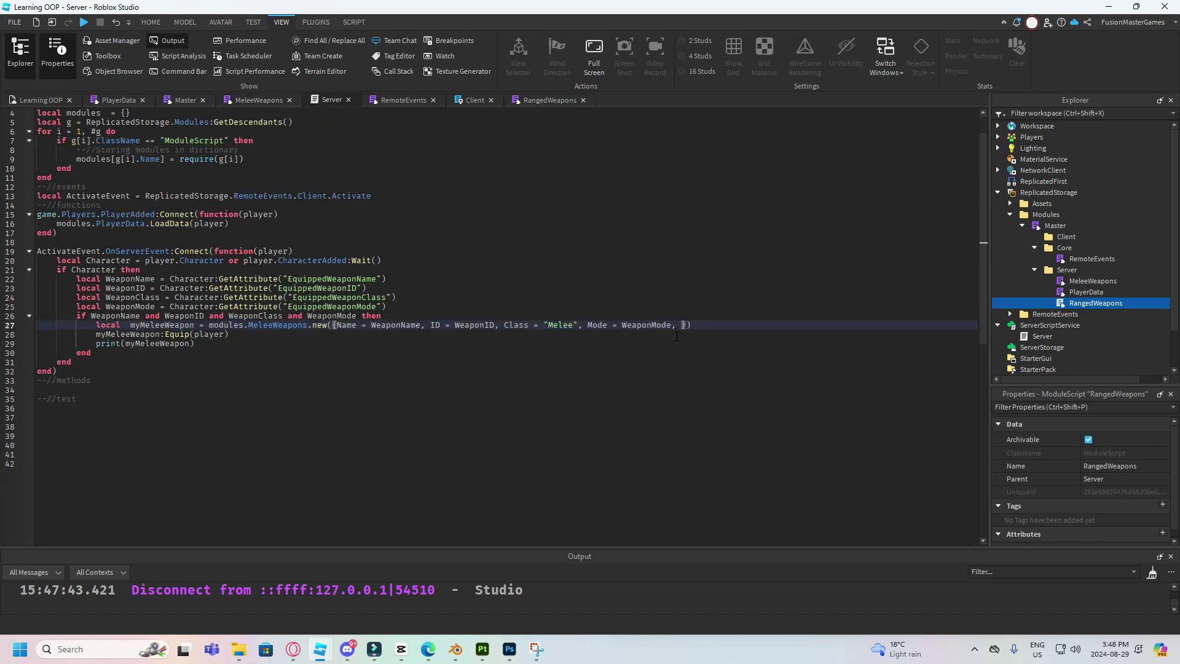